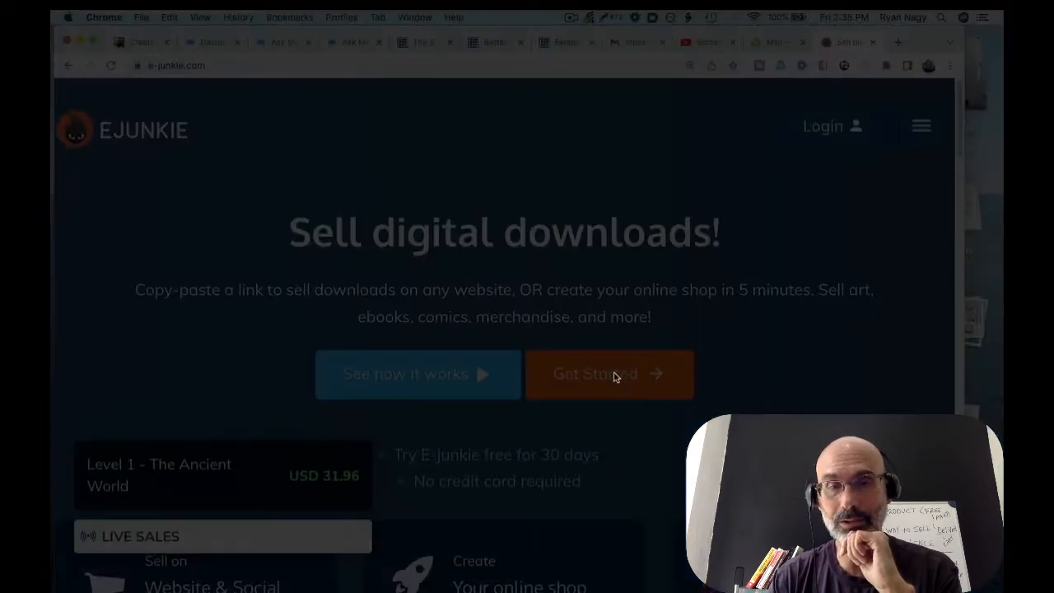
Start a new account and enter a fresh email address in both Email and Confirm Email
click(615, 377)
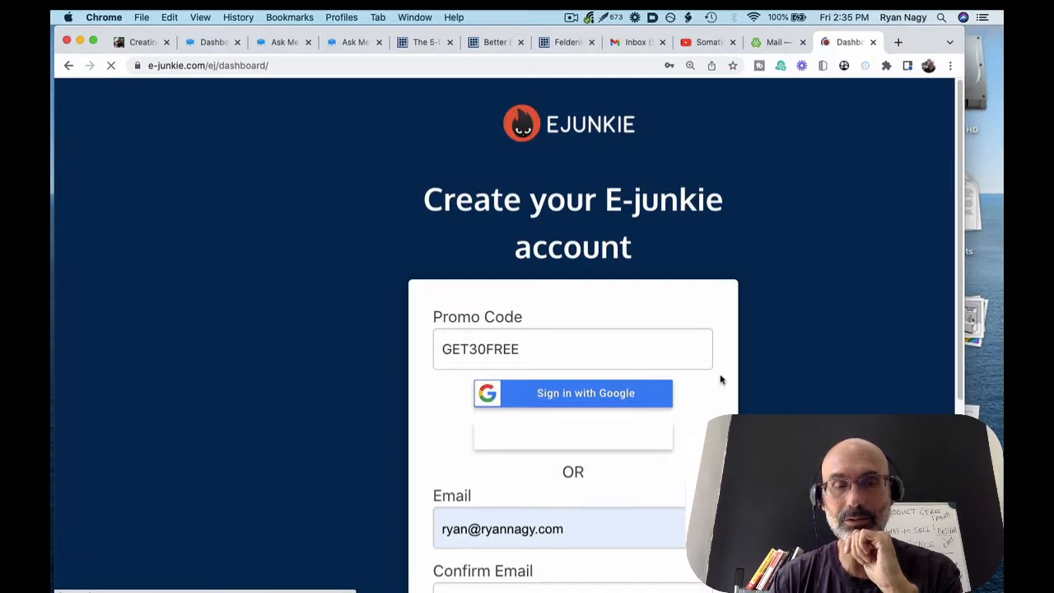
scroll(720, 377, down, 5)
click(565, 355)
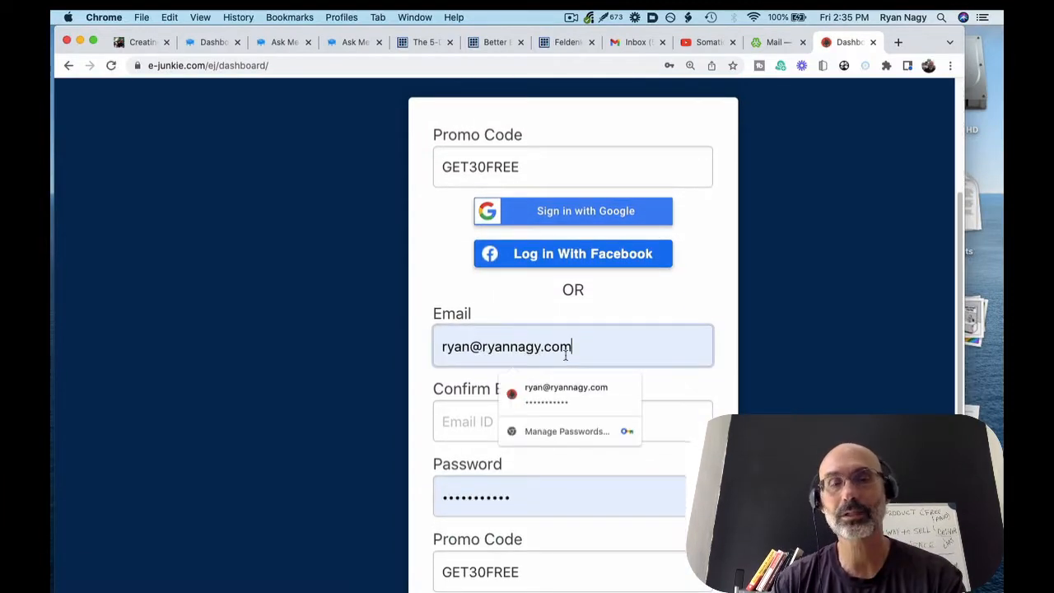
key(super+a)
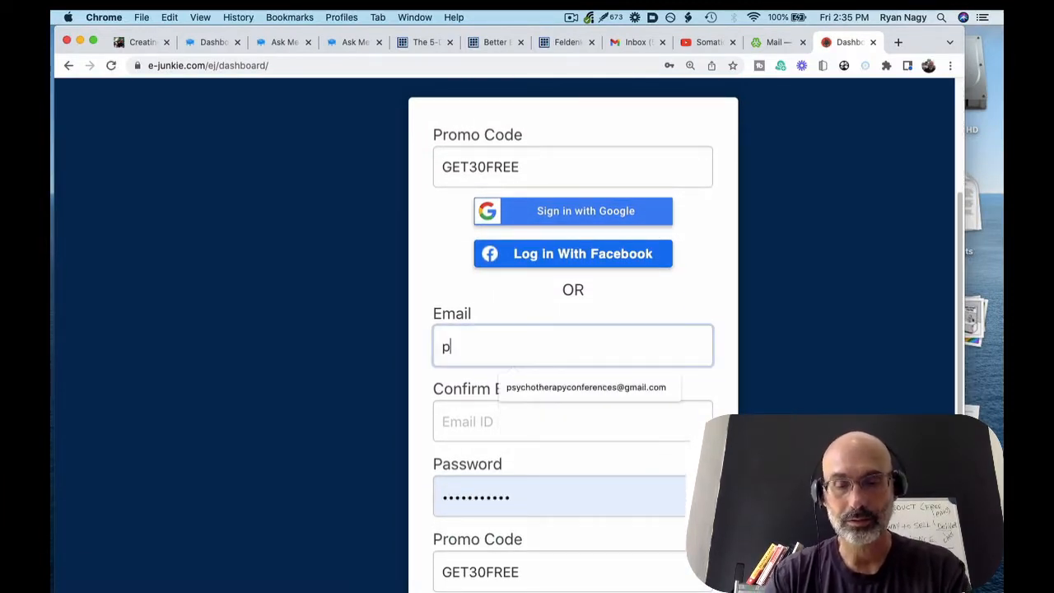
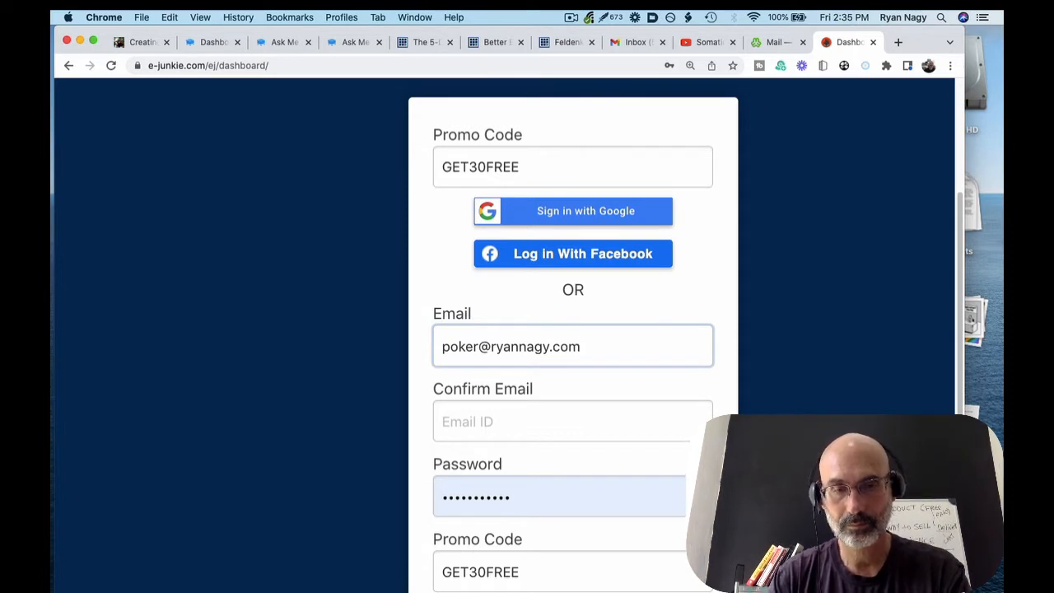
key(super+a)
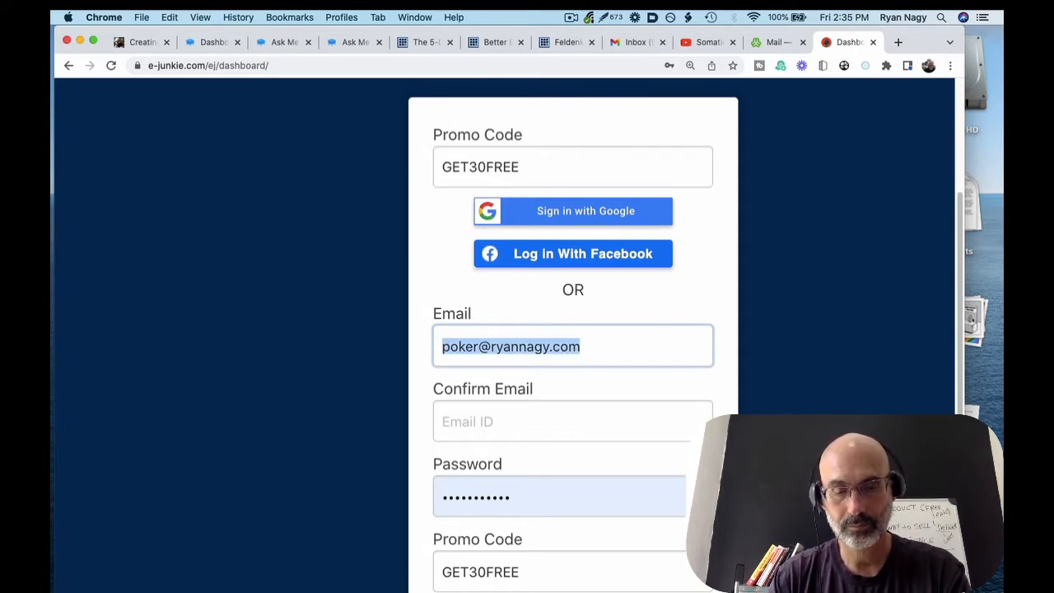
key(super+c)
click(501, 422)
key(super+v)
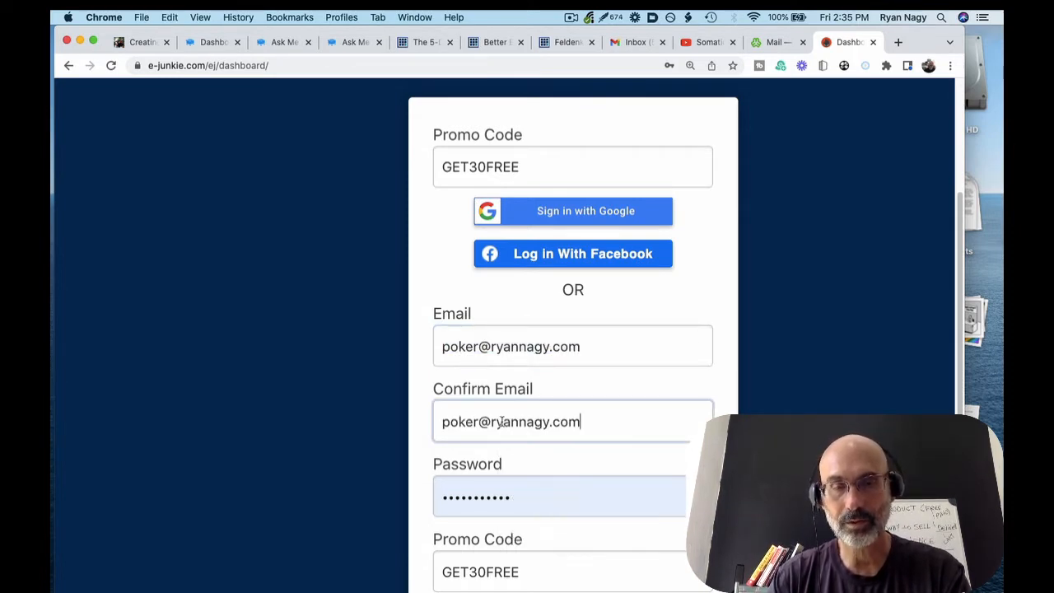
Replace the password with a new one and submit the sign-up with promo code GET30FREE
scroll(501, 421, down, 2)
click(505, 423)
key(super+a)
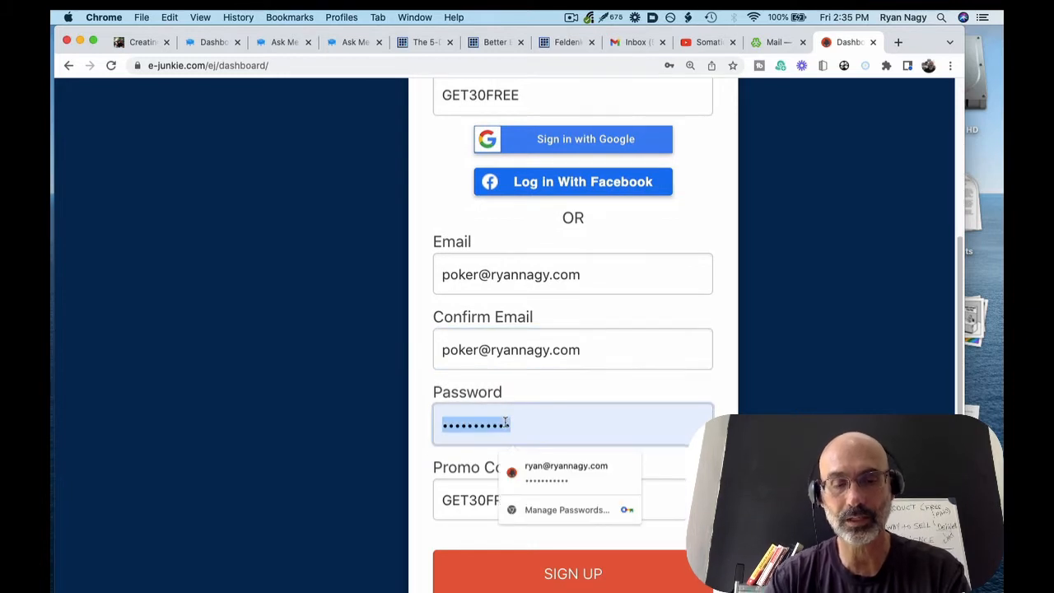
text(•)
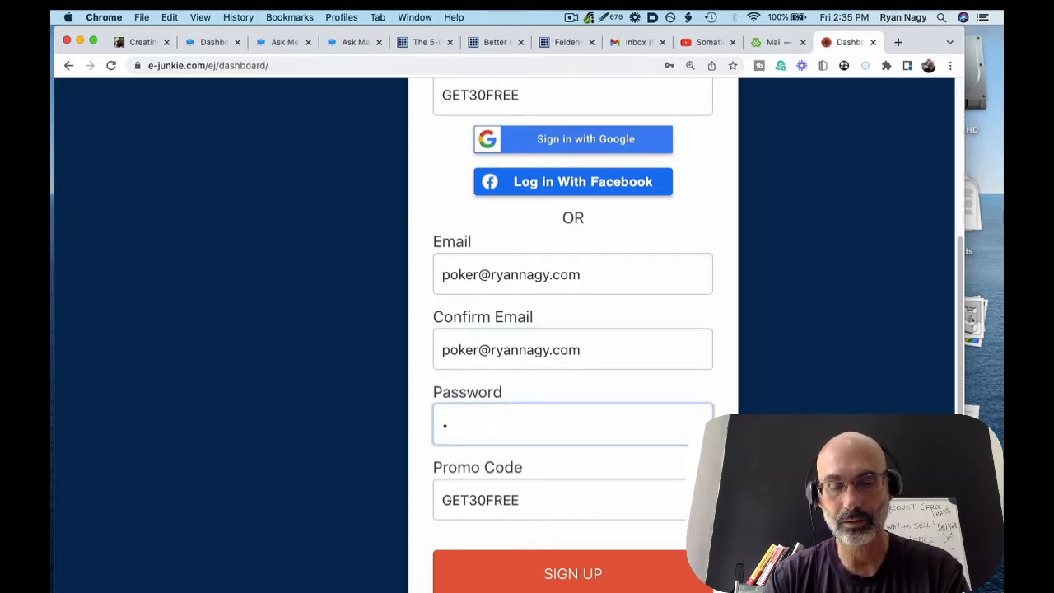
text(••••••)
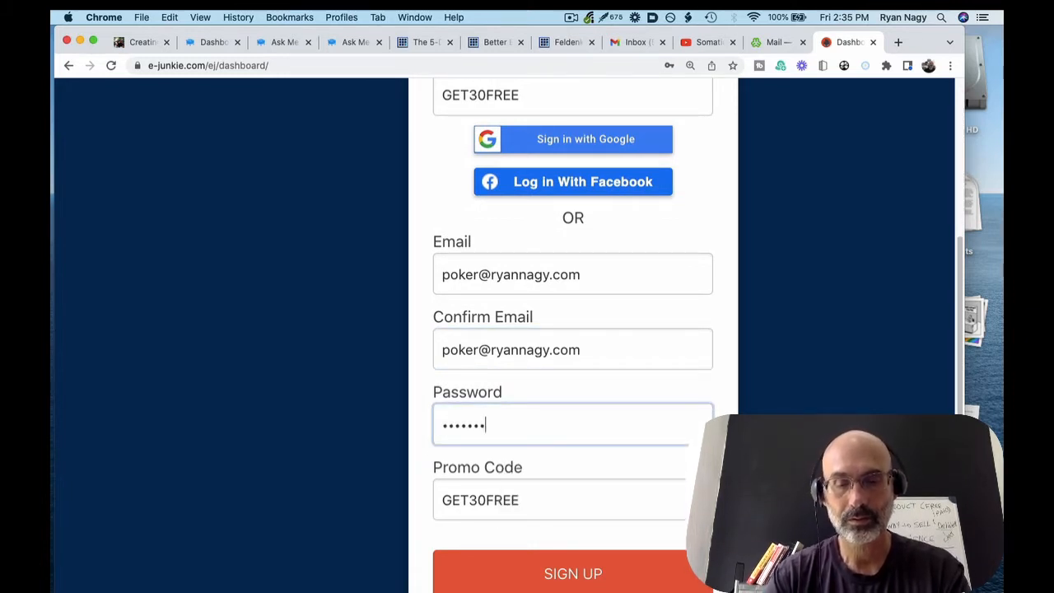
text(•••)
scroll(517, 462, down, 1)
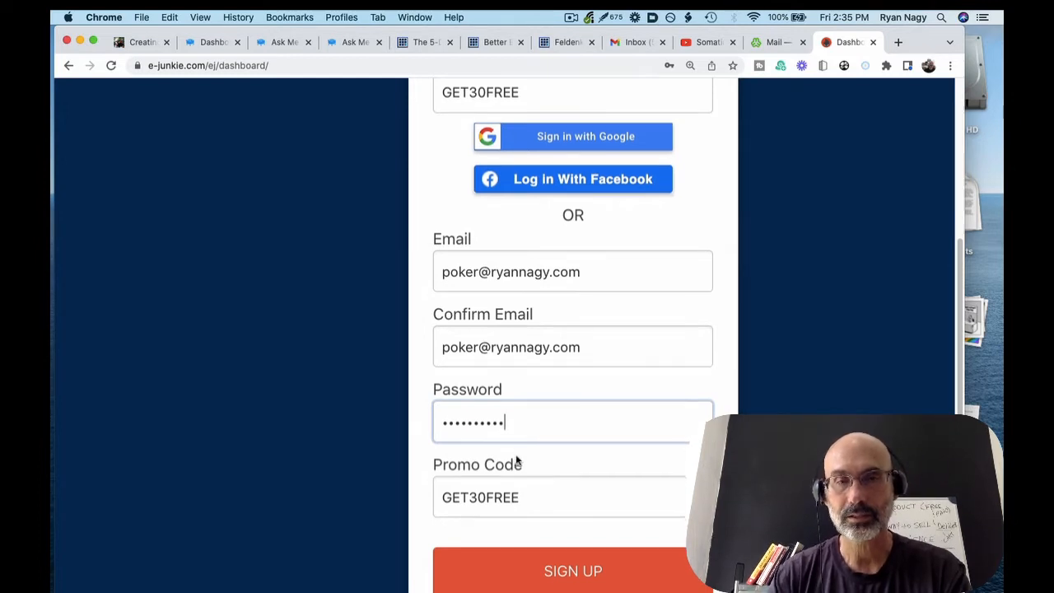
scroll(516, 458, down, 2)
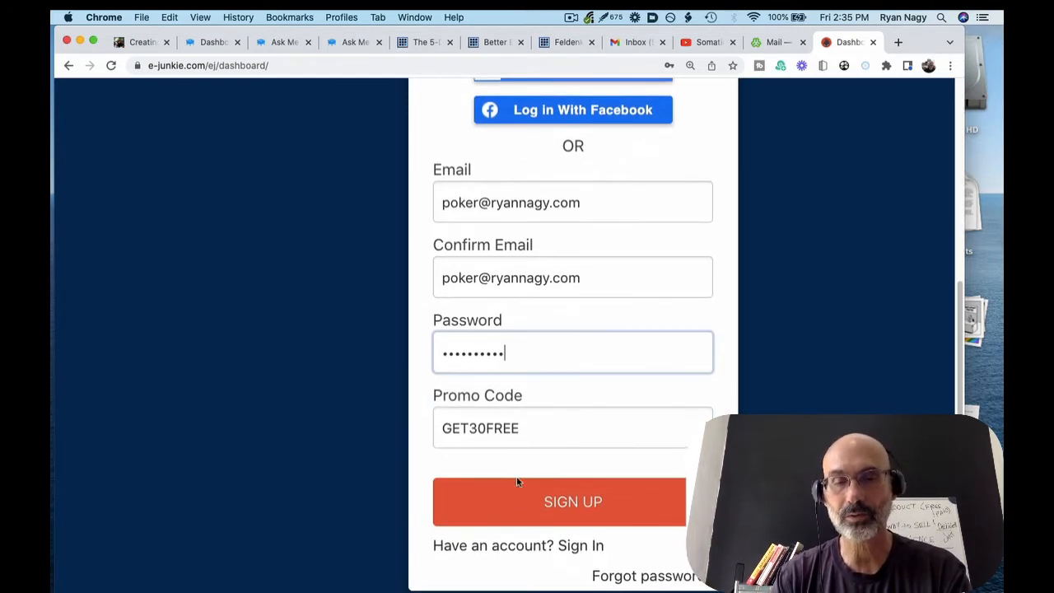
click(509, 508)
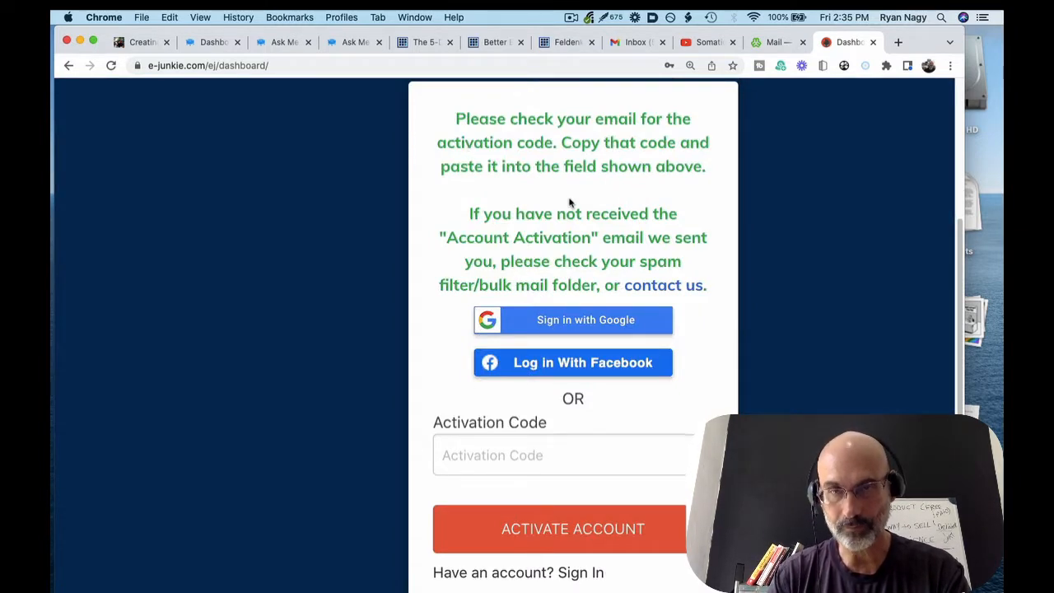
Switch to the Gmail inbox tab to find the E-junkie activation email
click(759, 46)
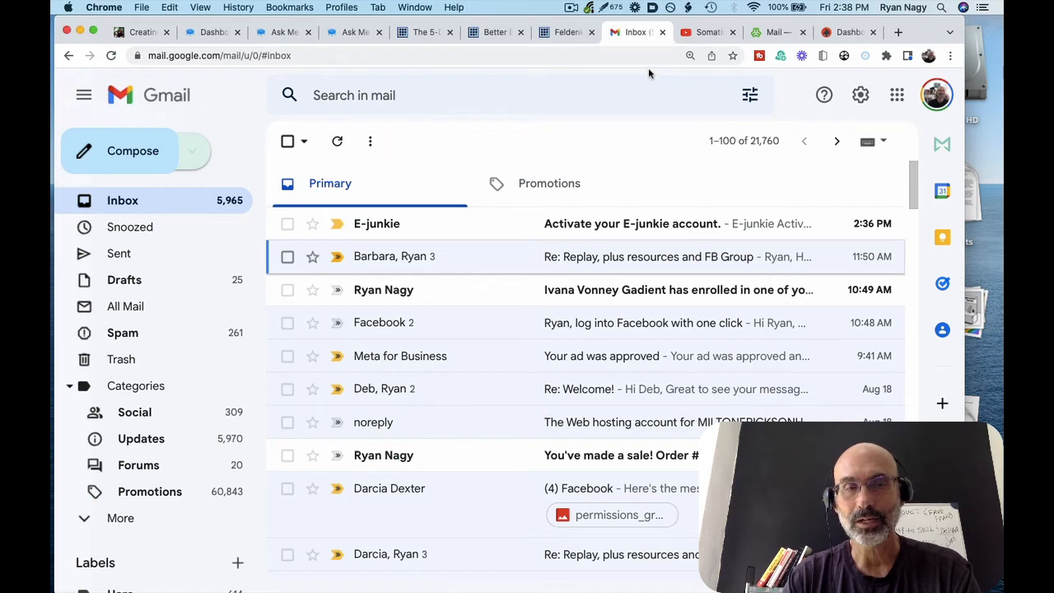
Open the 'Activate your E-junkie account' email, select its activation code, and return to E-junkie
click(366, 228)
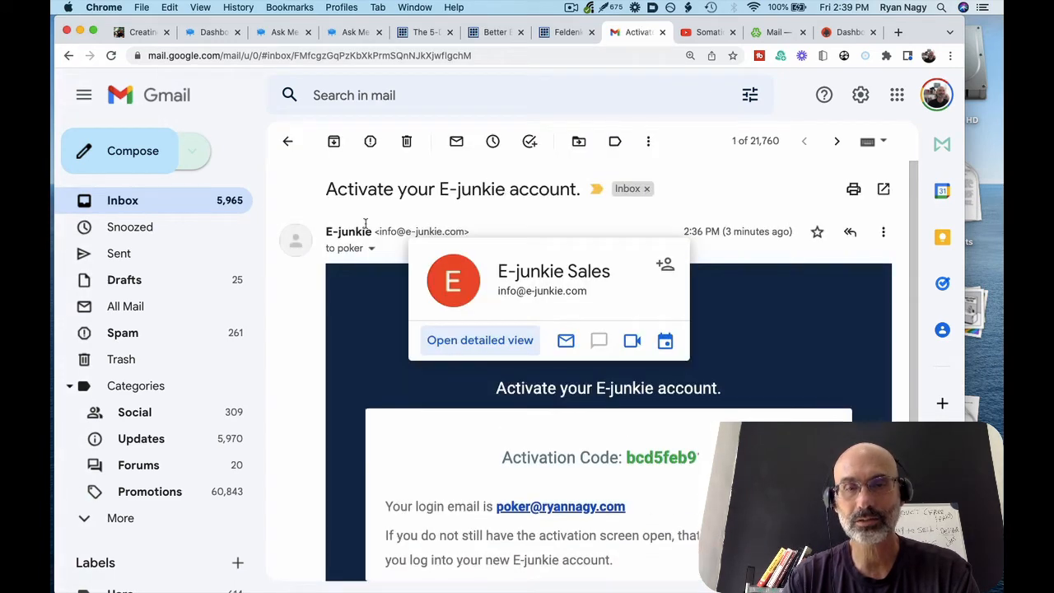
scroll(474, 456, down, 1)
scroll(474, 456, down, 3)
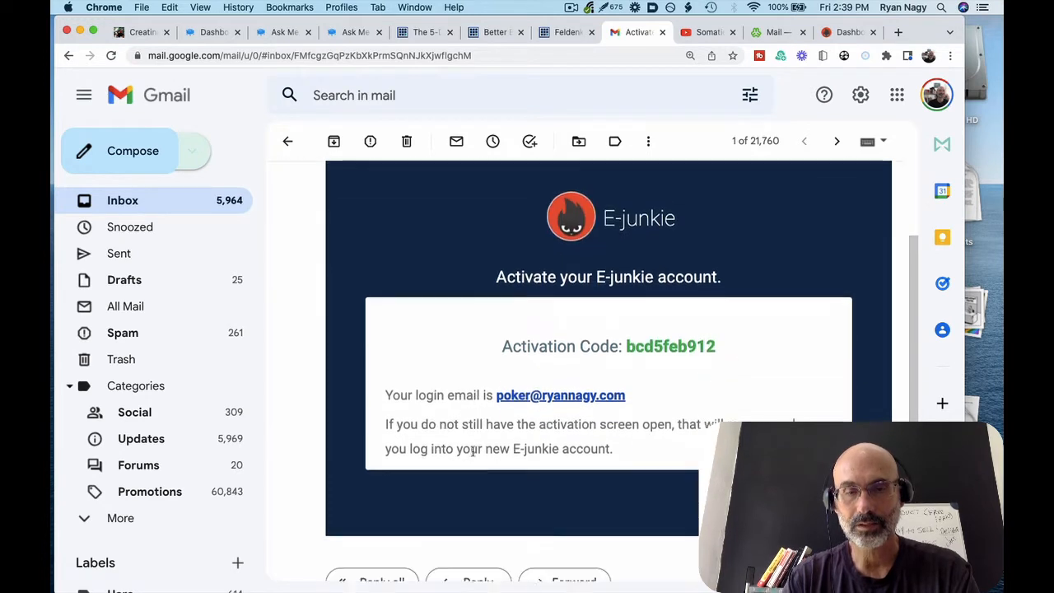
drag(624, 341, 731, 344)
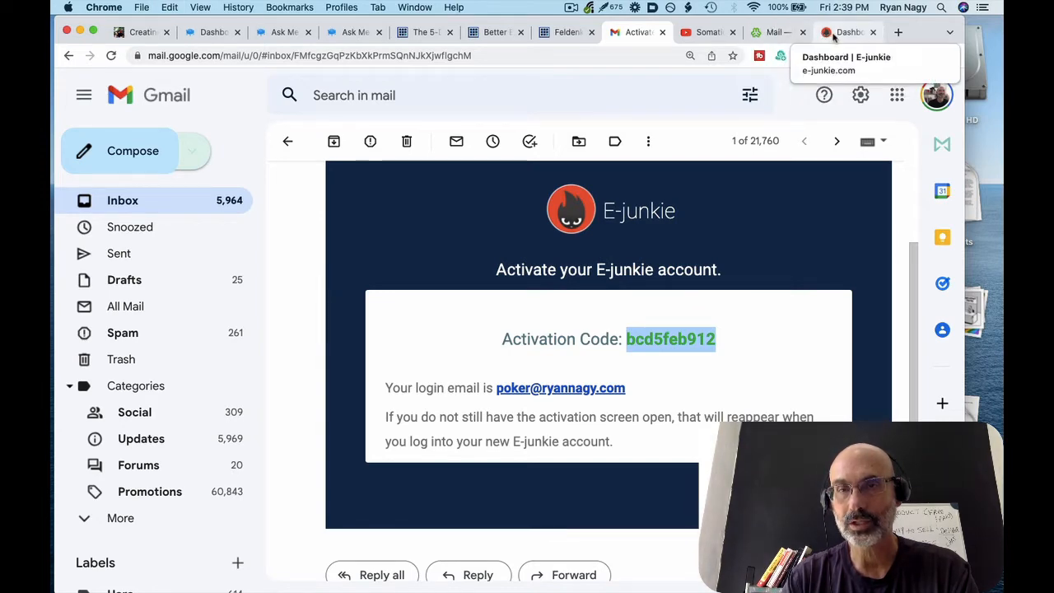
click(849, 32)
scroll(709, 262, down, 1)
Paste the emailed code into Activation Code and activate the account
scroll(710, 262, down, 5)
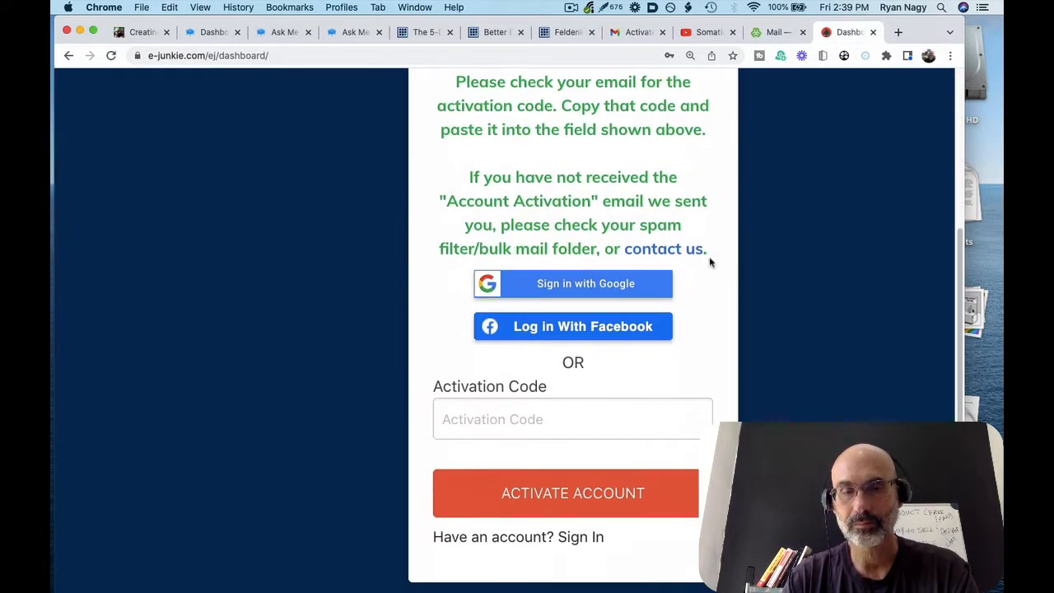
click(545, 419)
key(super+v)
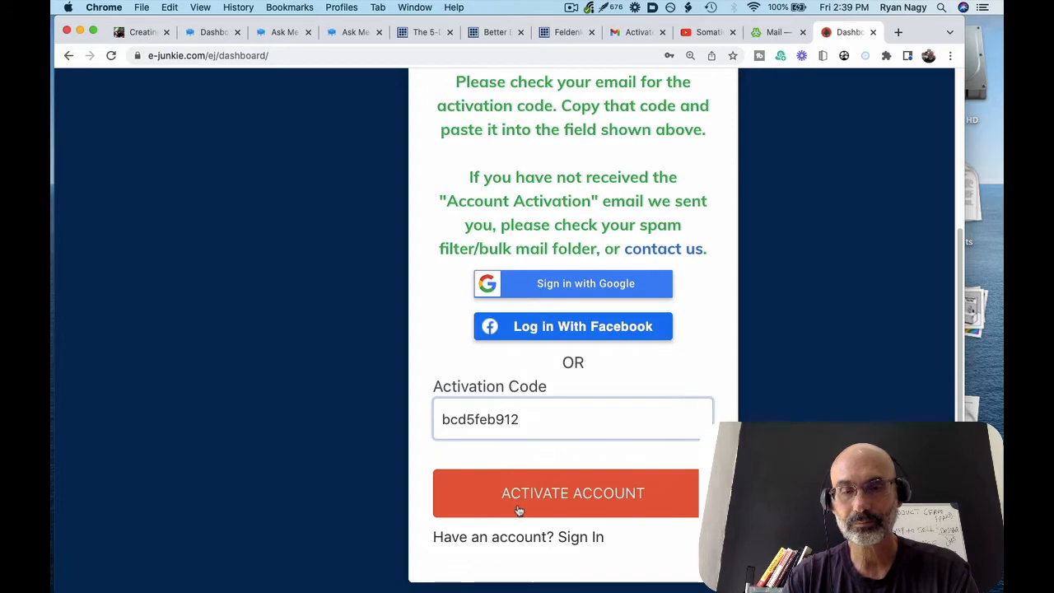
click(518, 502)
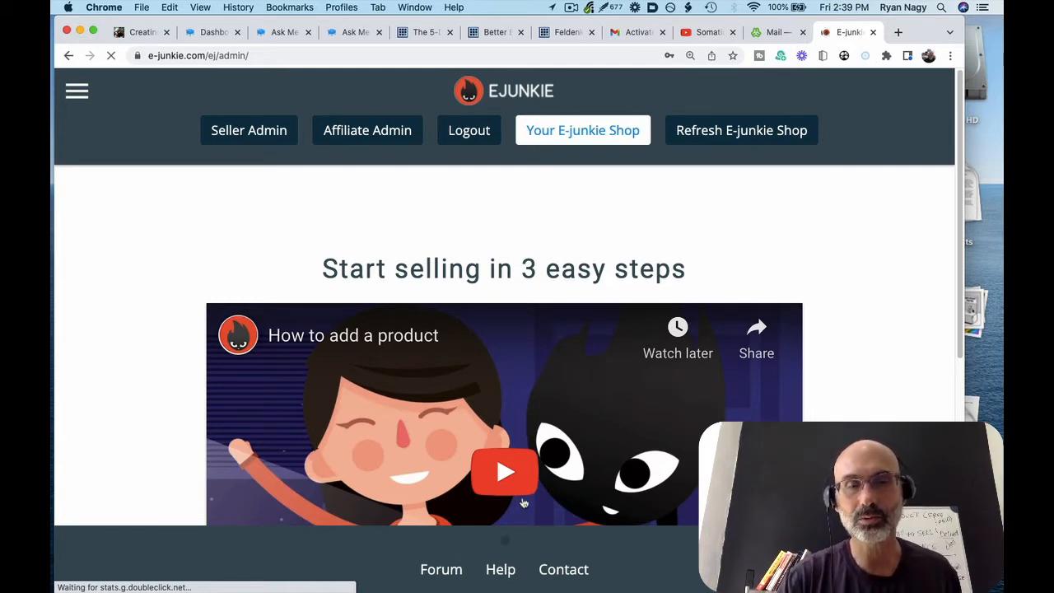
Open Edit Profile from the seller admin setup steps
scroll(523, 503, down, 1)
scroll(523, 502, down, 4)
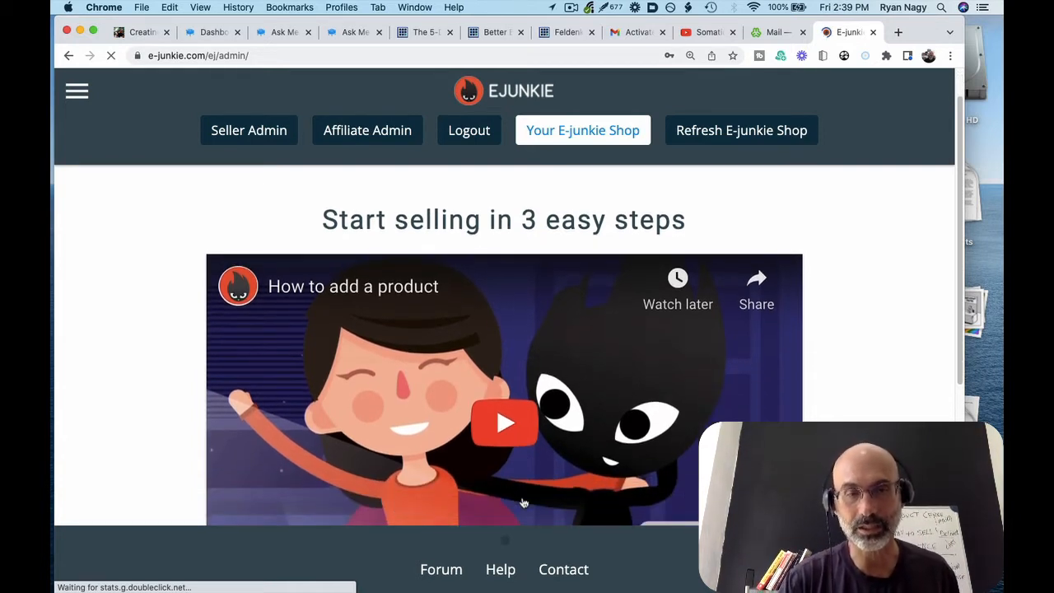
scroll(498, 350, down, 10)
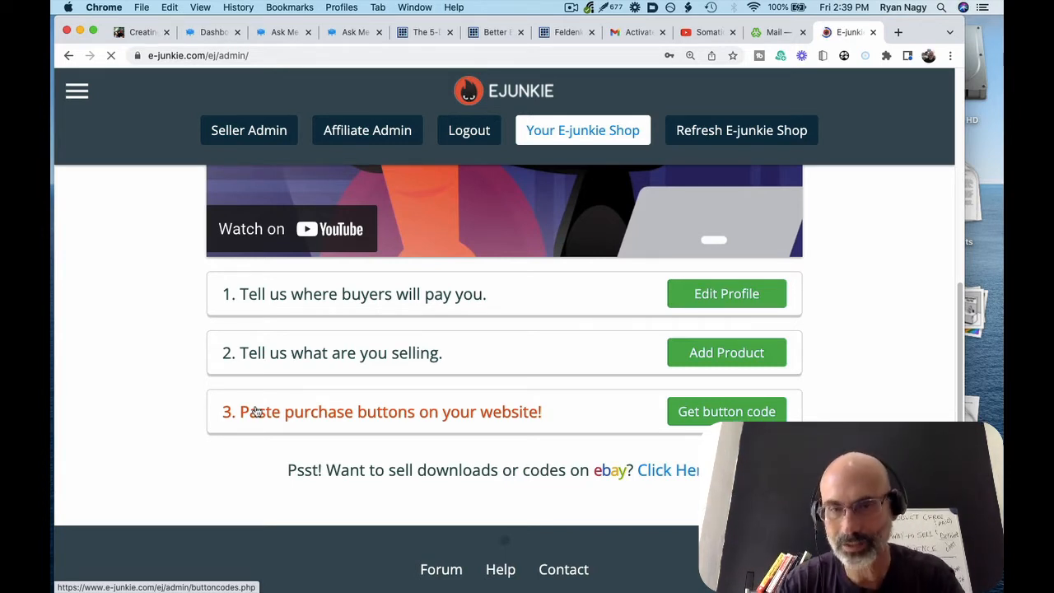
click(720, 294)
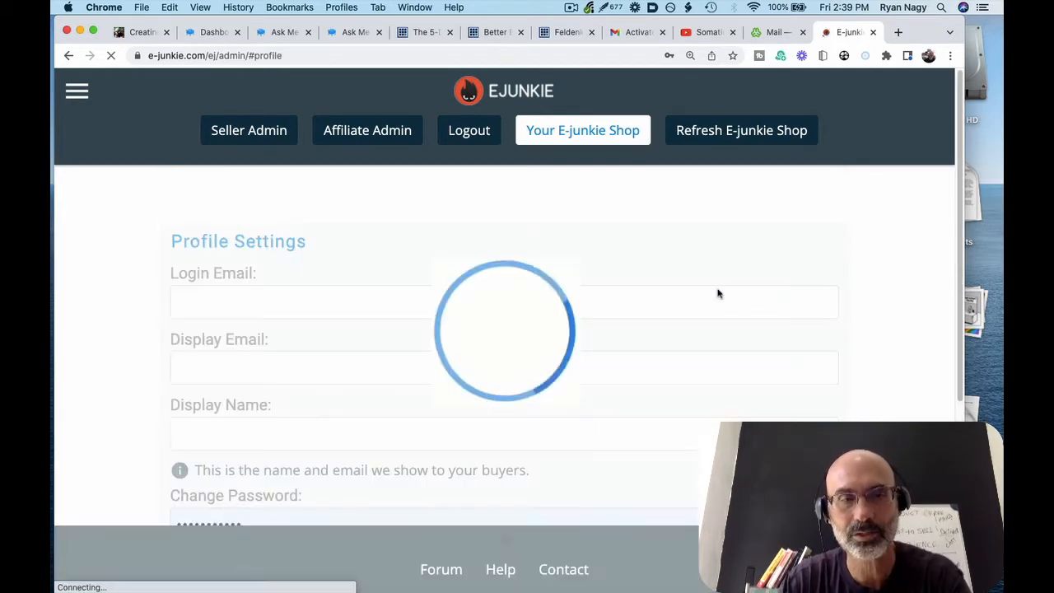
Enter the seller's full name as the Display Name
scroll(341, 334, down, 3)
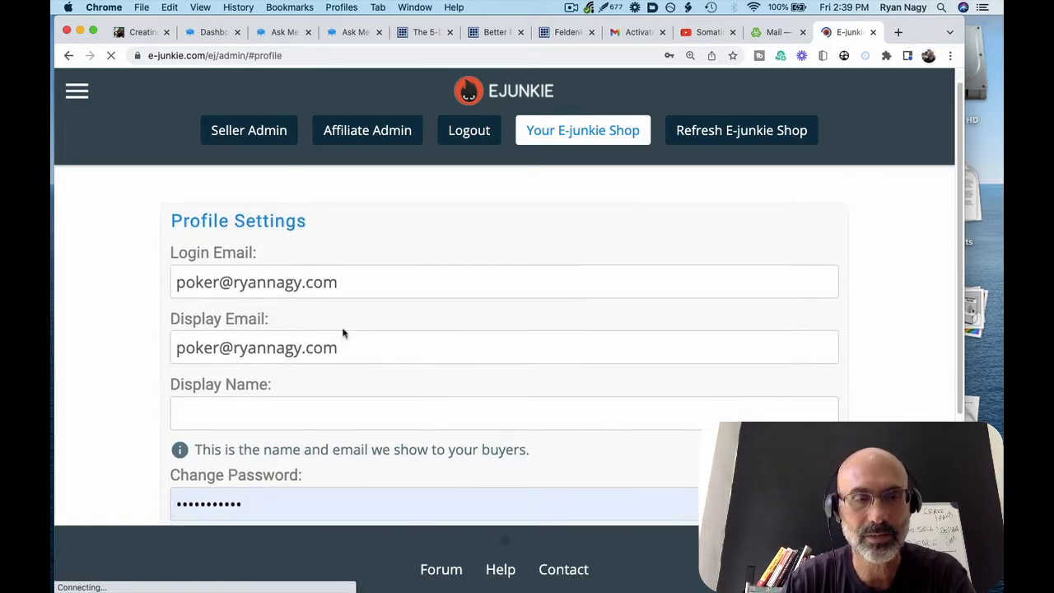
click(339, 327)
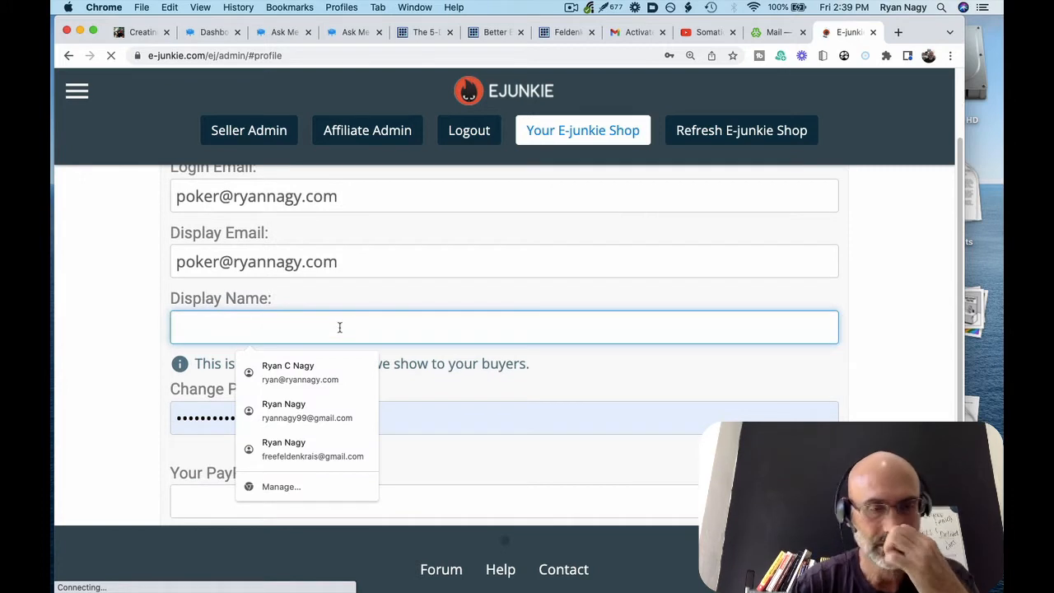
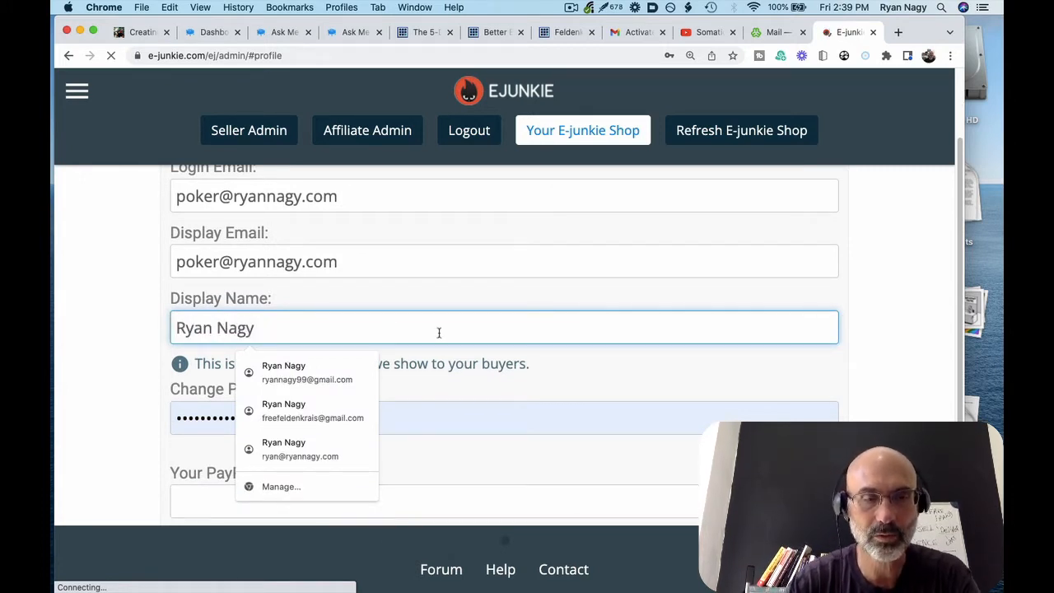
Enter the seller's PayPal address in the PayPal Email field
scroll(439, 332, down, 4)
click(353, 357)
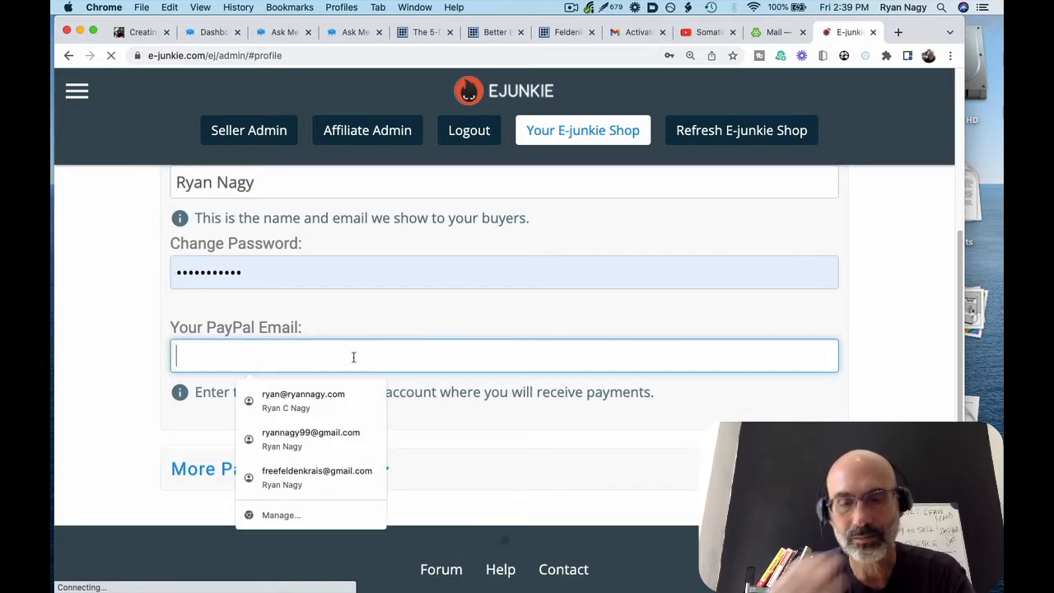
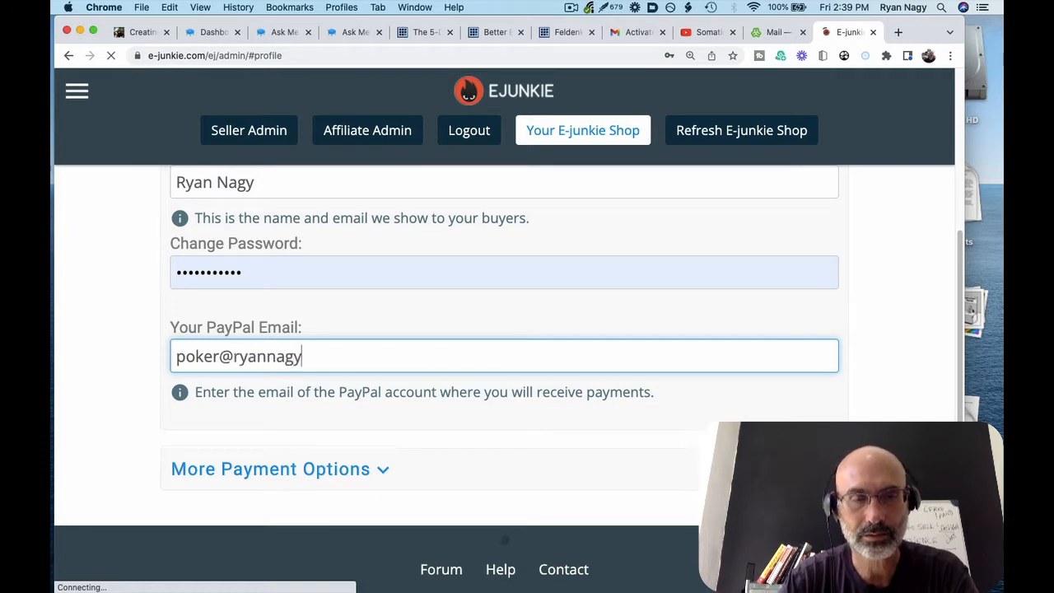
scroll(504, 330, down, 1)
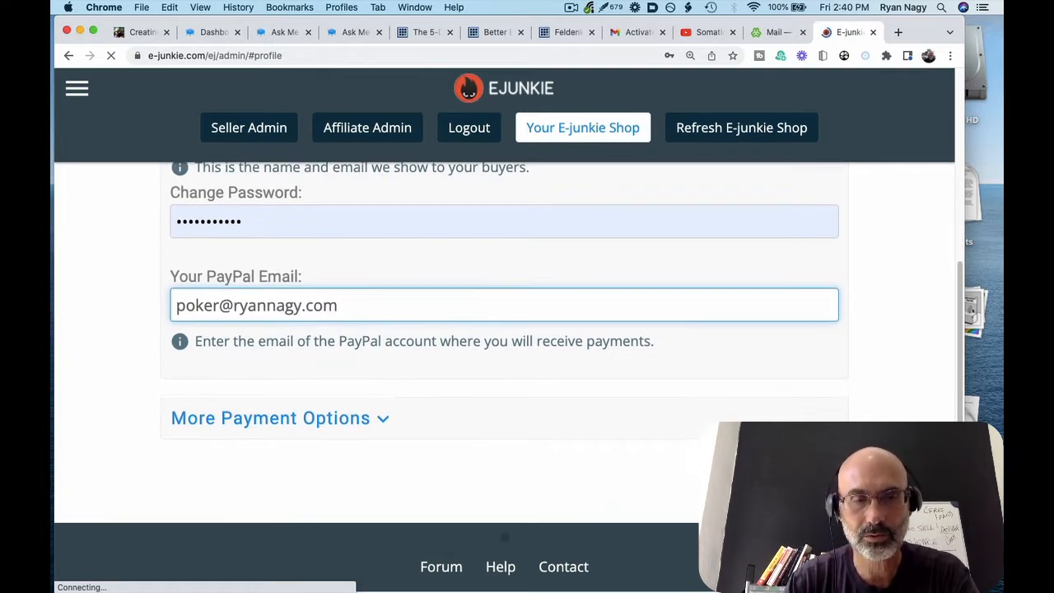
Expand More Payment Options and review the additional payment settings
click(391, 428)
scroll(389, 427, down, 5)
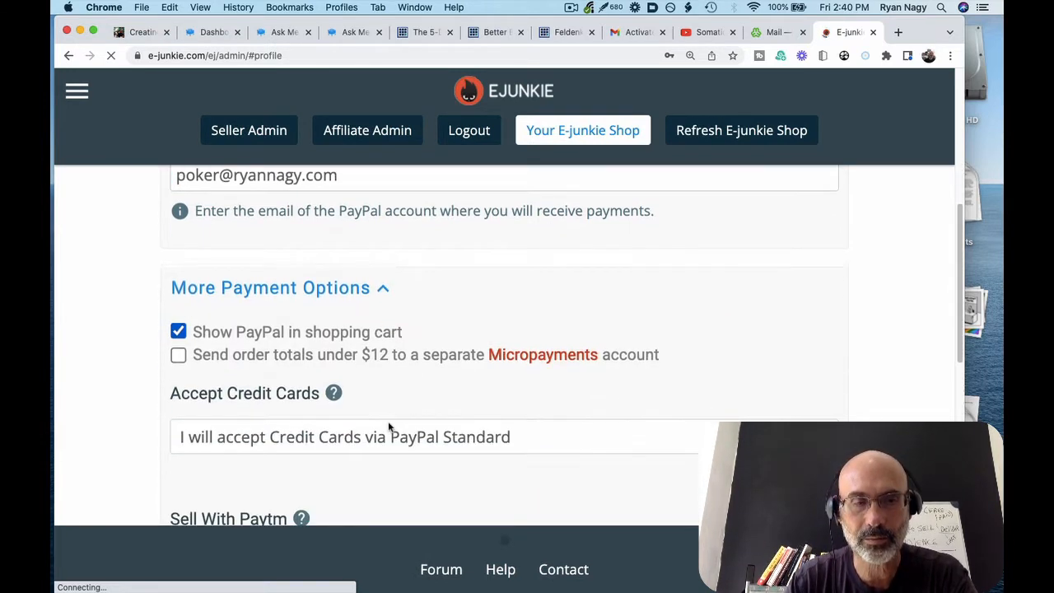
scroll(389, 427, down, 4)
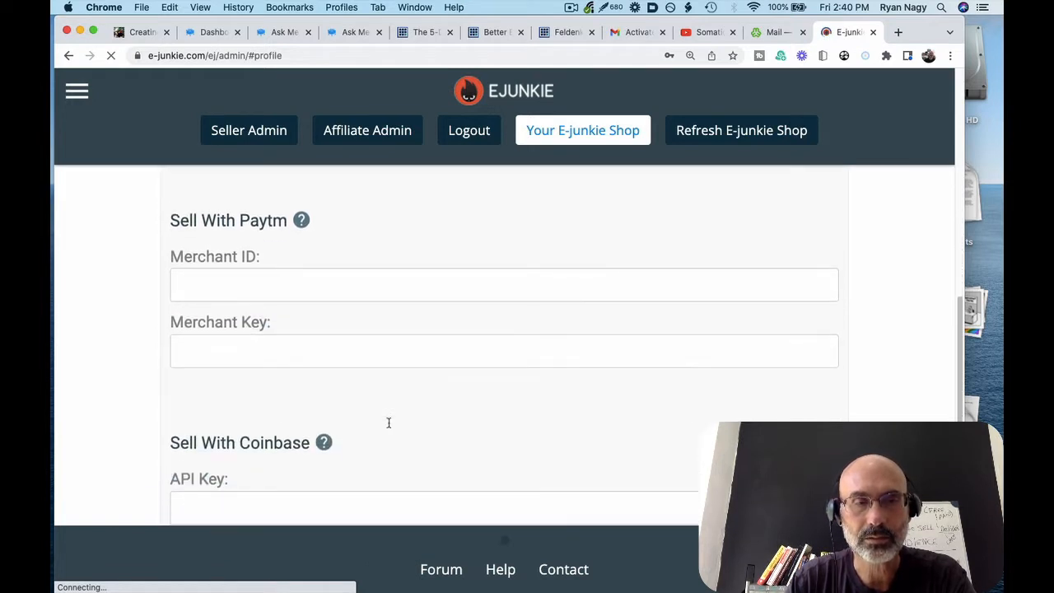
scroll(309, 365, down, 4)
scroll(309, 365, down, 4)
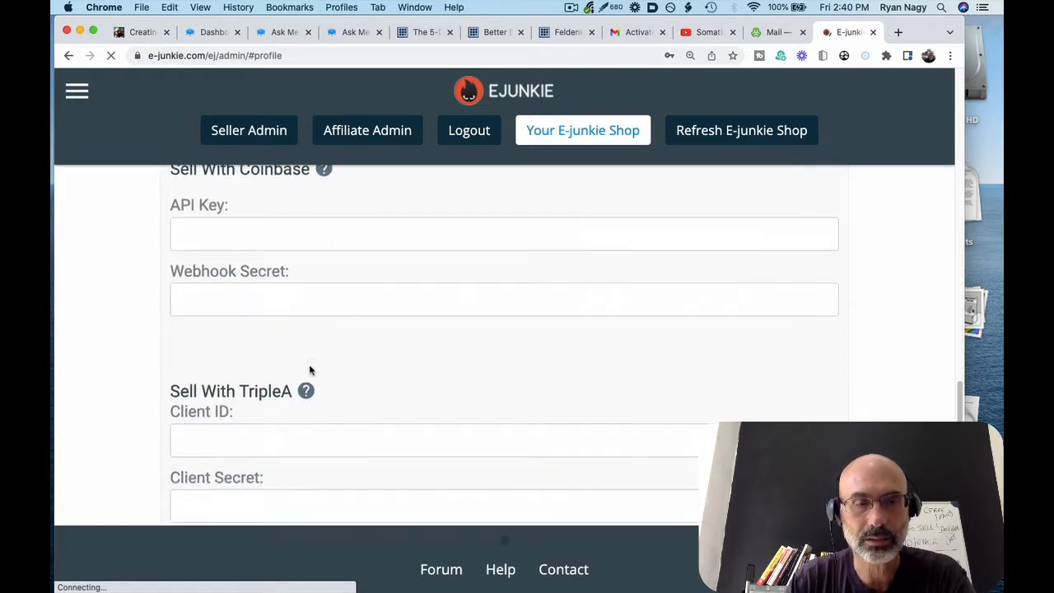
scroll(310, 370, up, 6)
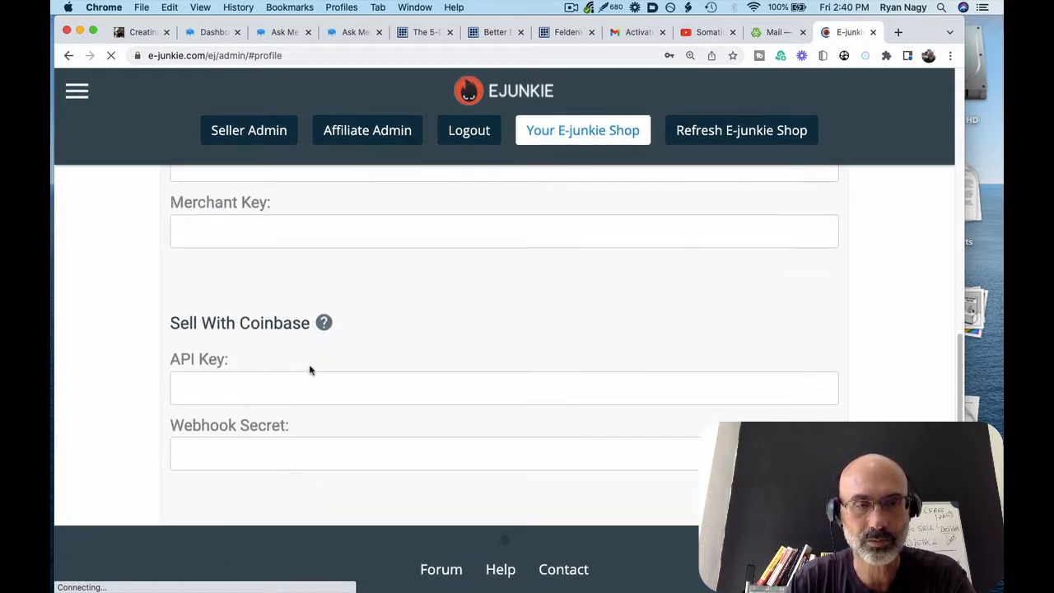
scroll(310, 370, up, 5)
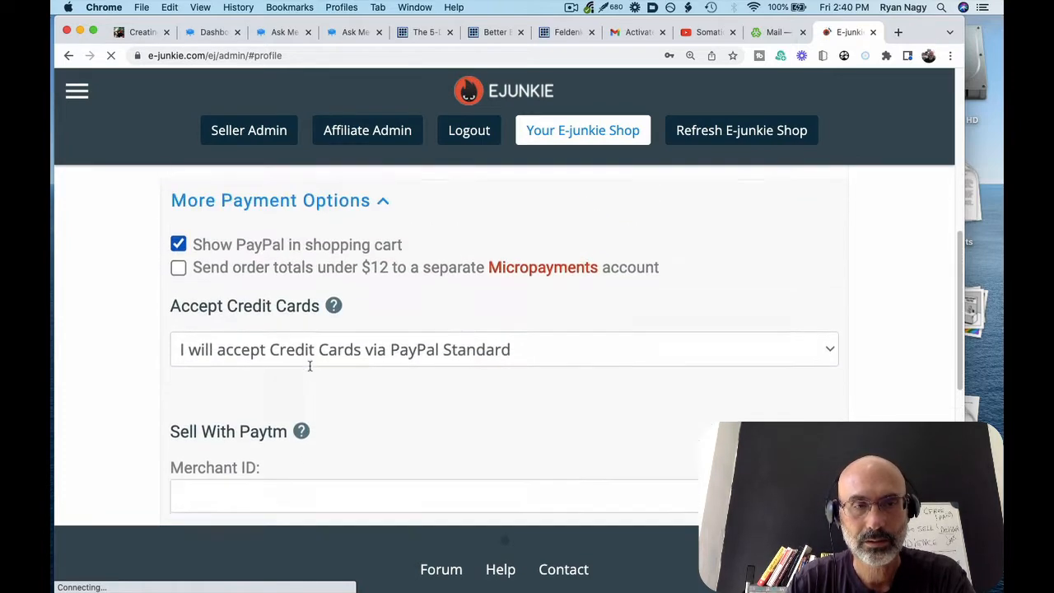
scroll(310, 370, up, 3)
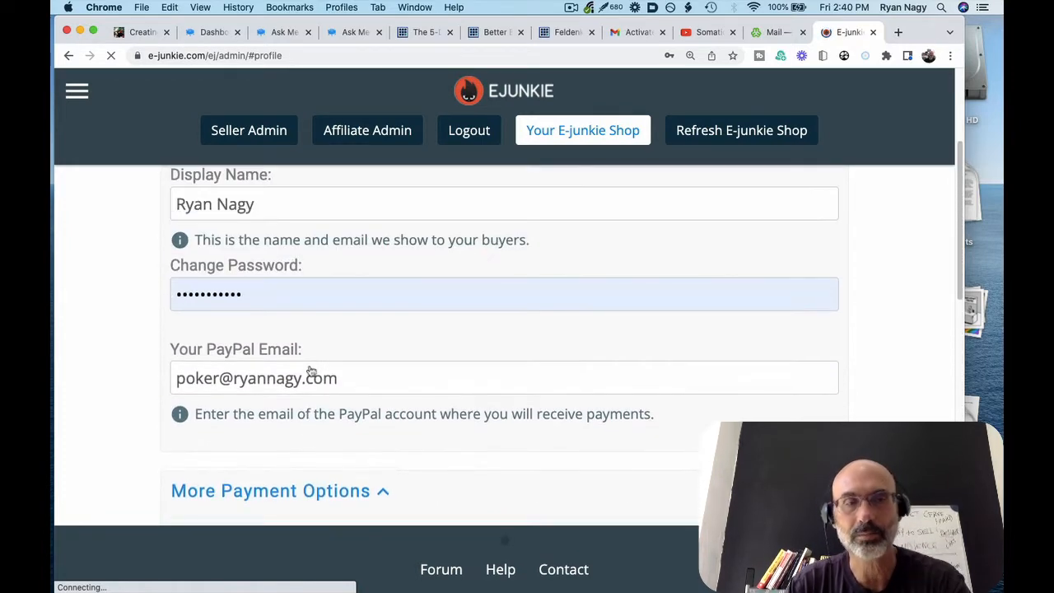
scroll(309, 370, down, 1)
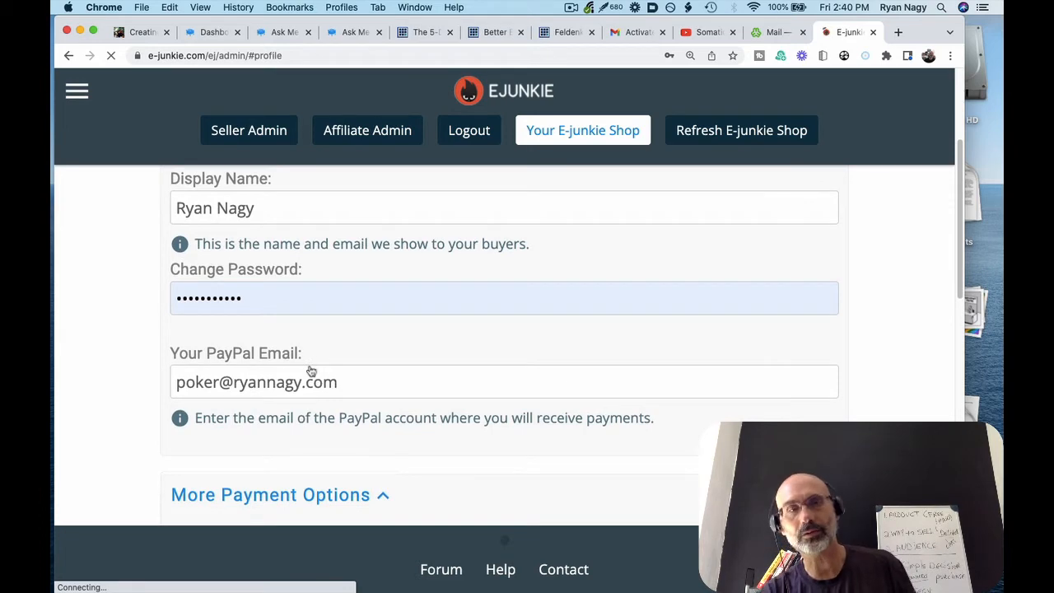
scroll(310, 370, down, 5)
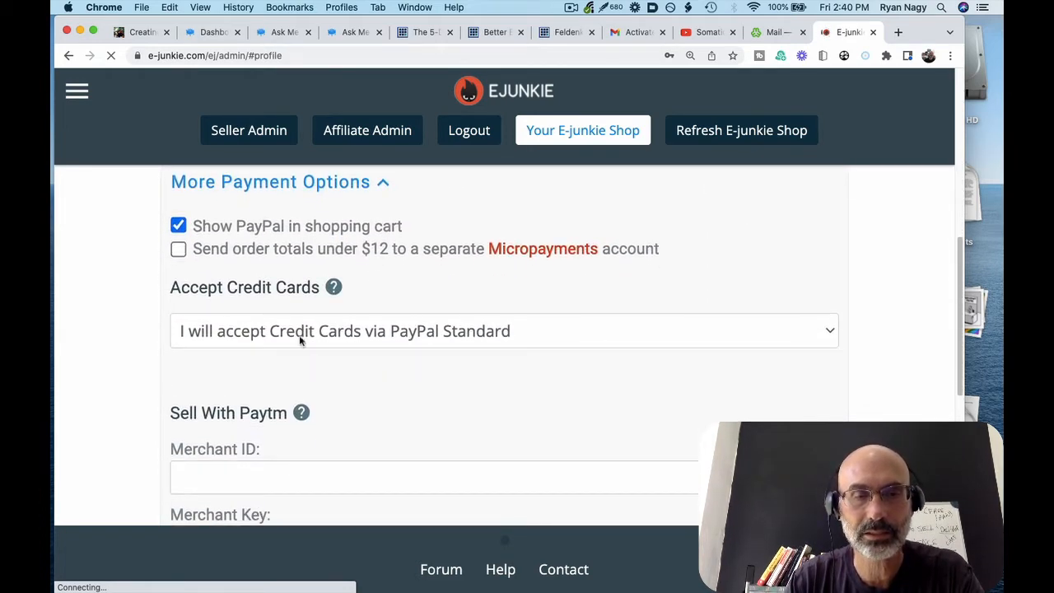
Keep Accept Credit Cards on PayPal Standard and return to Seller Admin
click(297, 333)
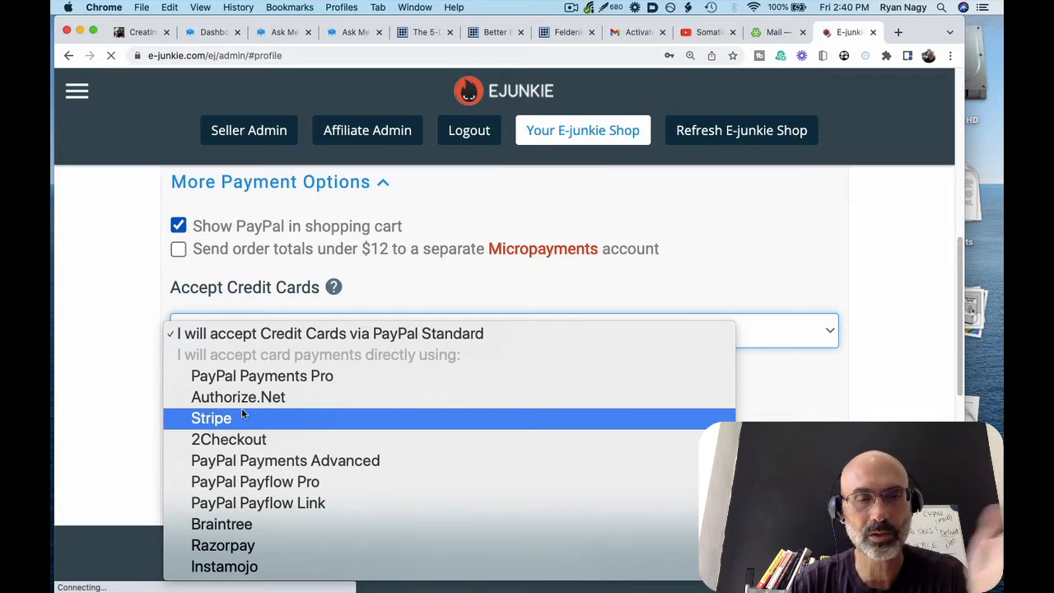
click(254, 277)
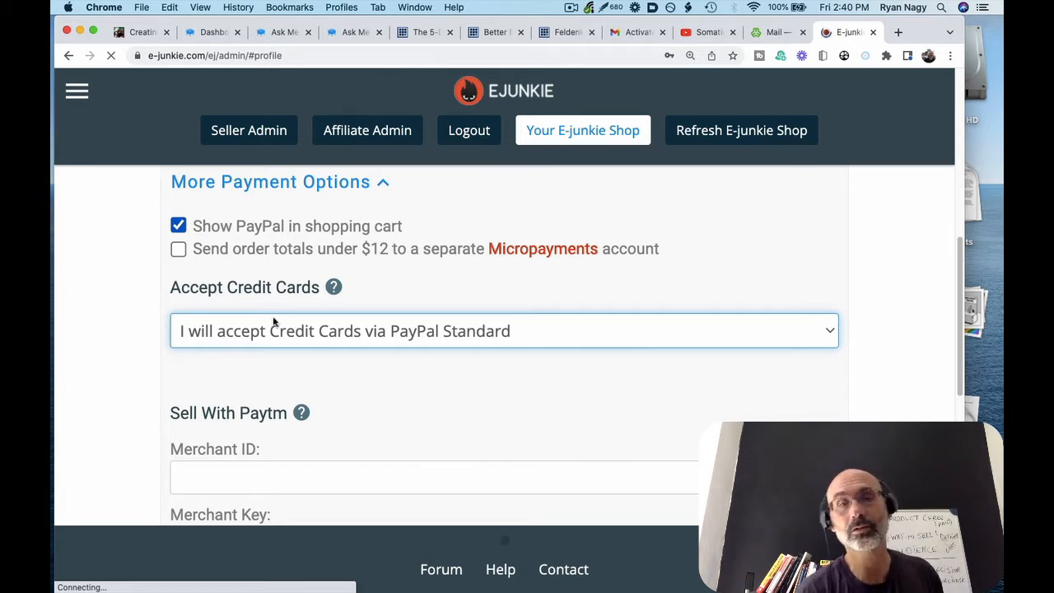
scroll(274, 322, down, 10)
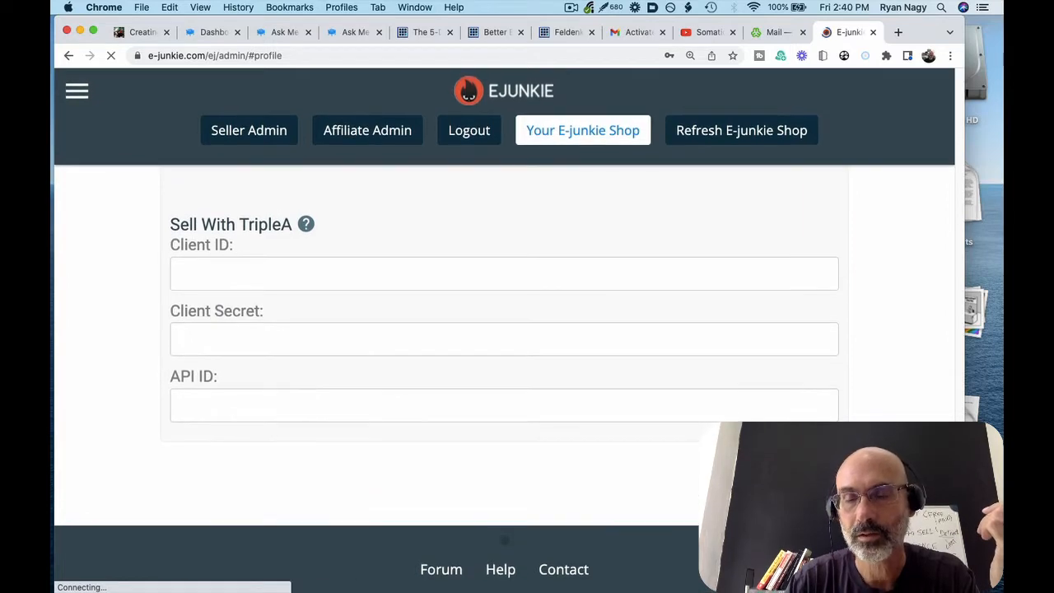
click(249, 130)
scroll(504, 345, down, 6)
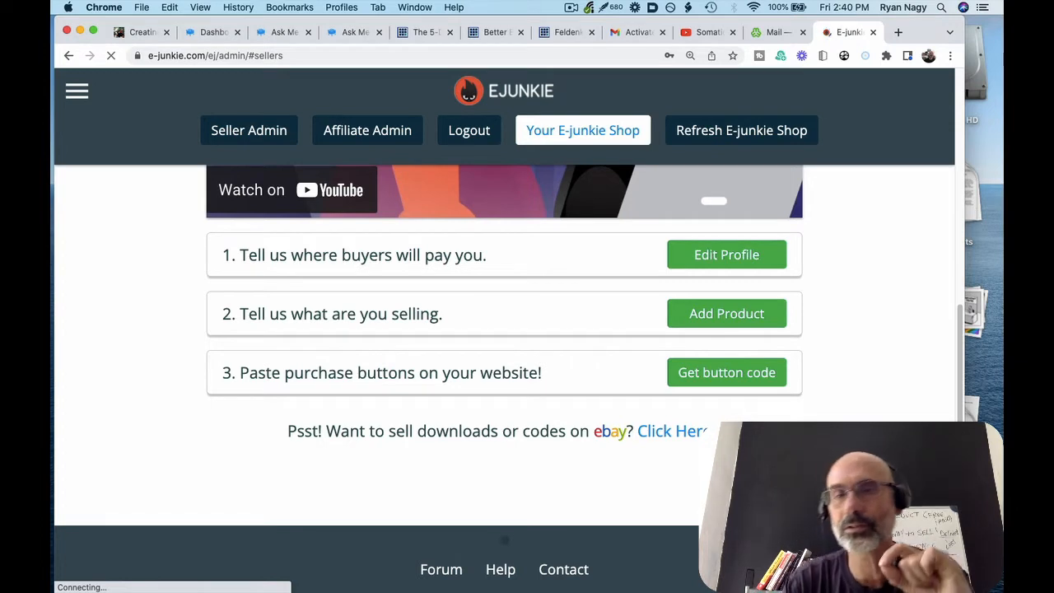
Add a new product named 'test product' with a price of 99
click(714, 324)
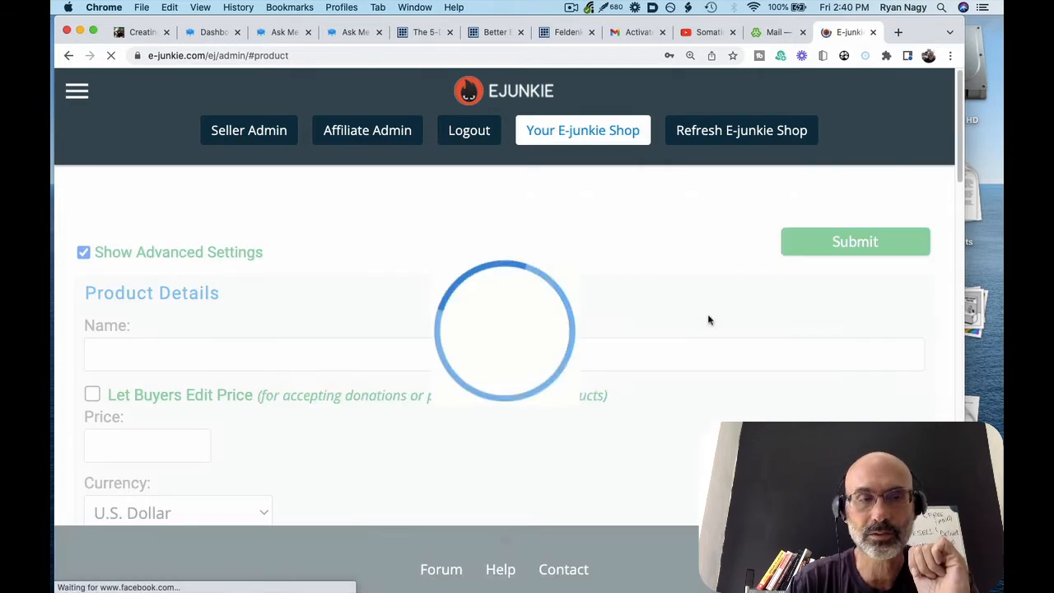
click(266, 357)
text(t)
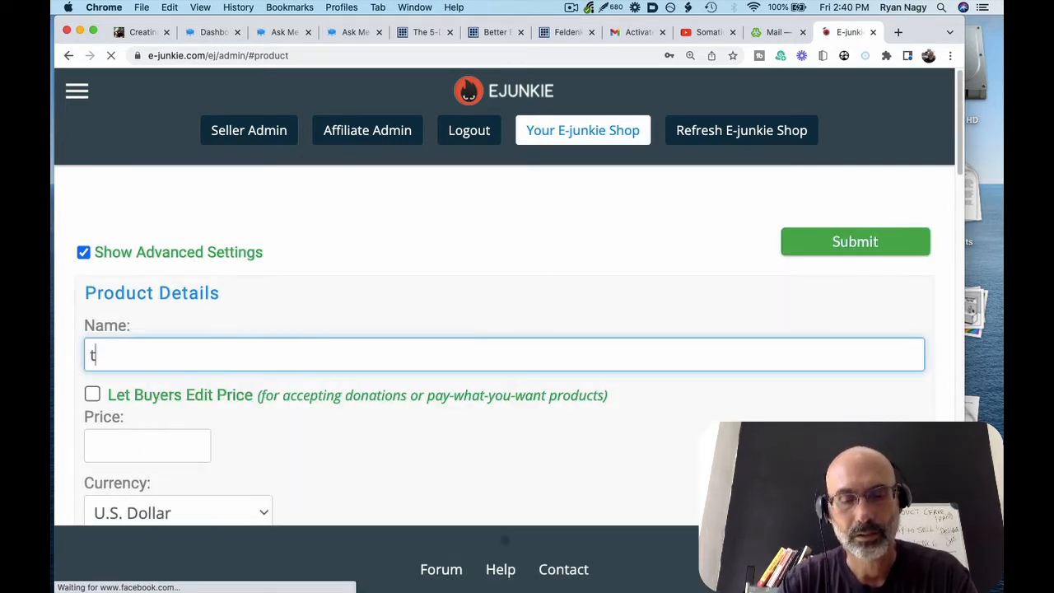
text(est pr)
text(oduct)
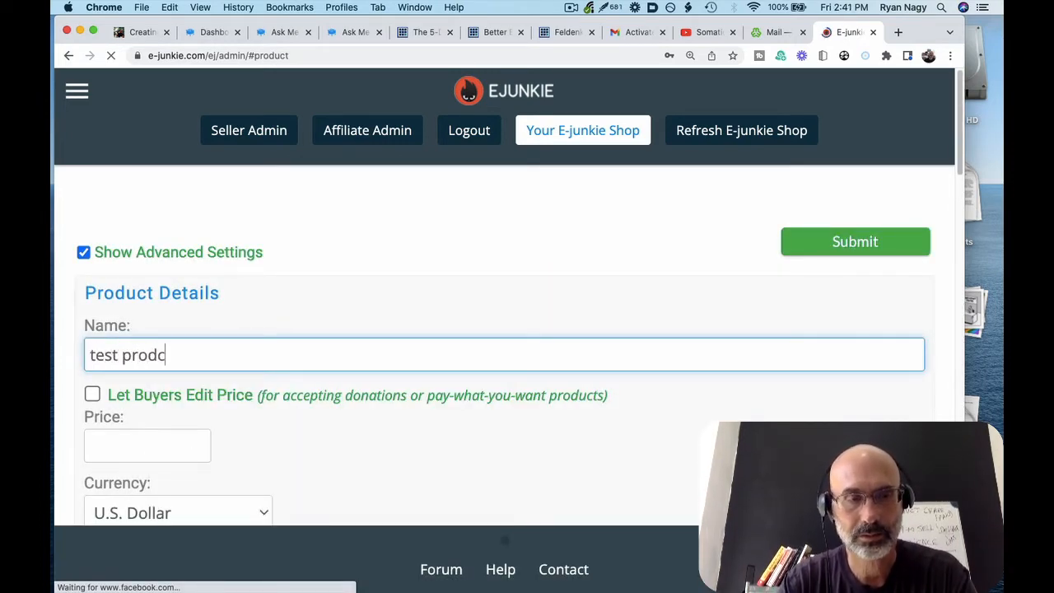
scroll(206, 357, down, 2)
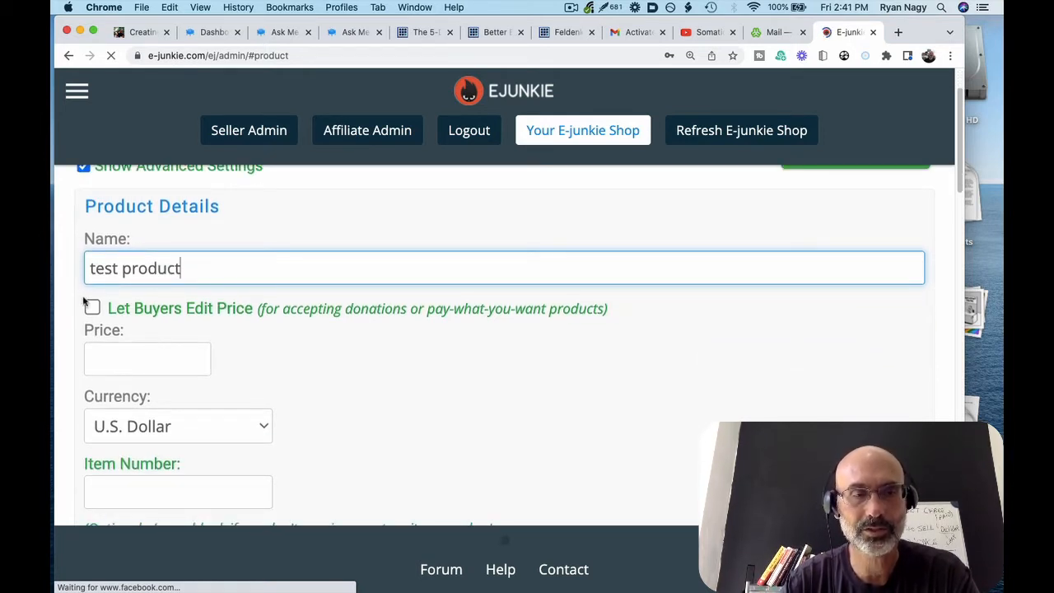
click(127, 356)
text(99)
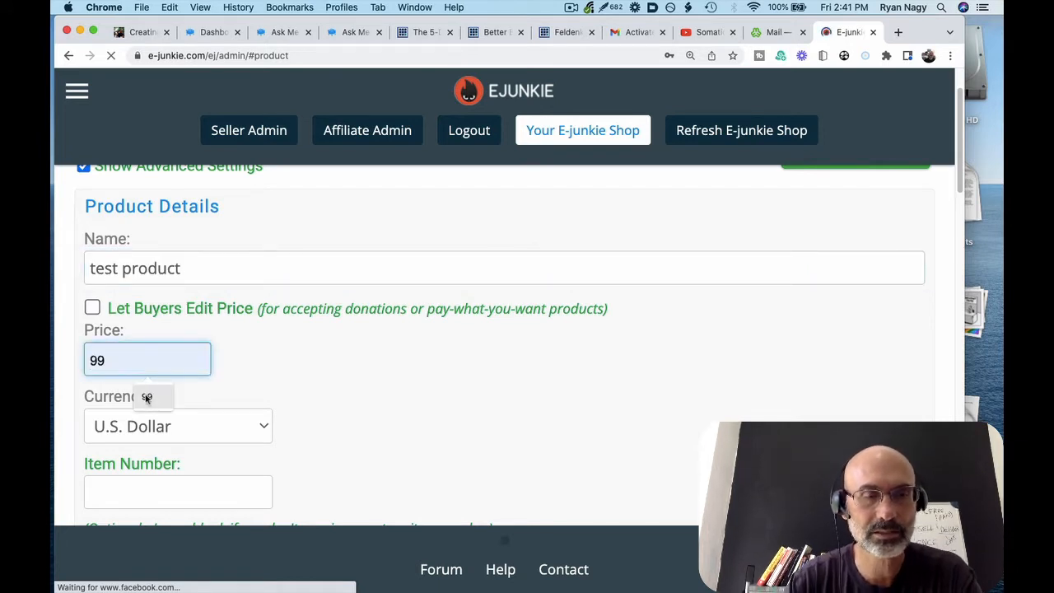
scroll(303, 384, down, 3)
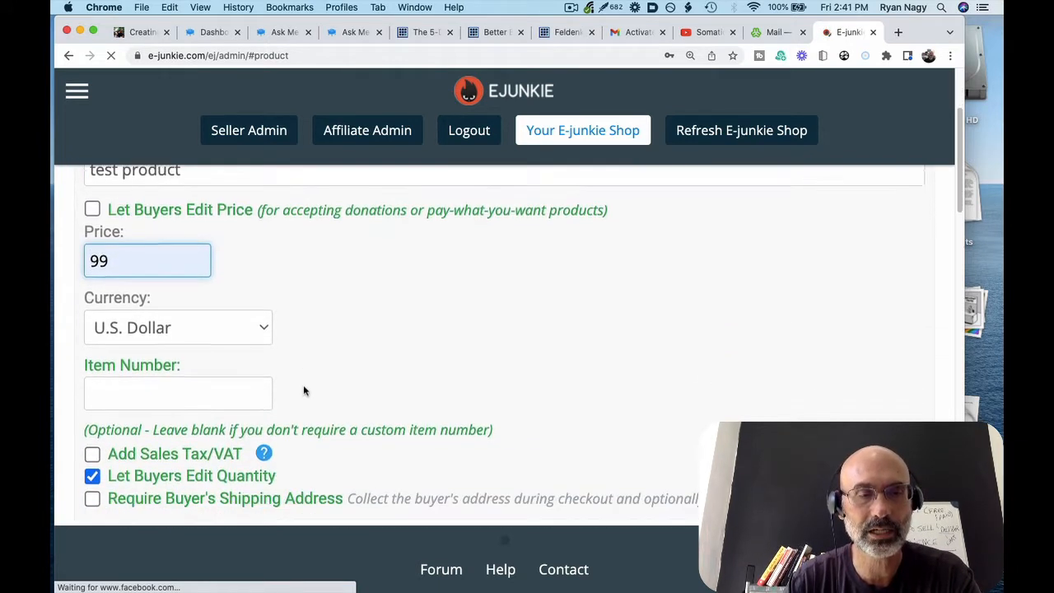
click(188, 322)
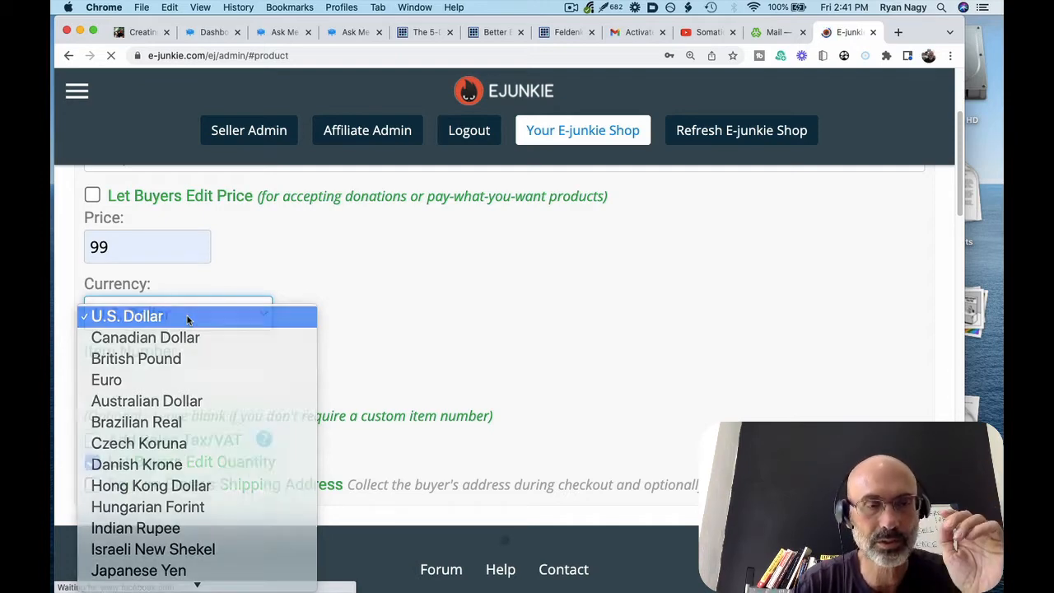
Keep the currency as U.S. Dollar and leave Require Buyer's Shipping Address unchecked
click(188, 320)
scroll(290, 322, down, 3)
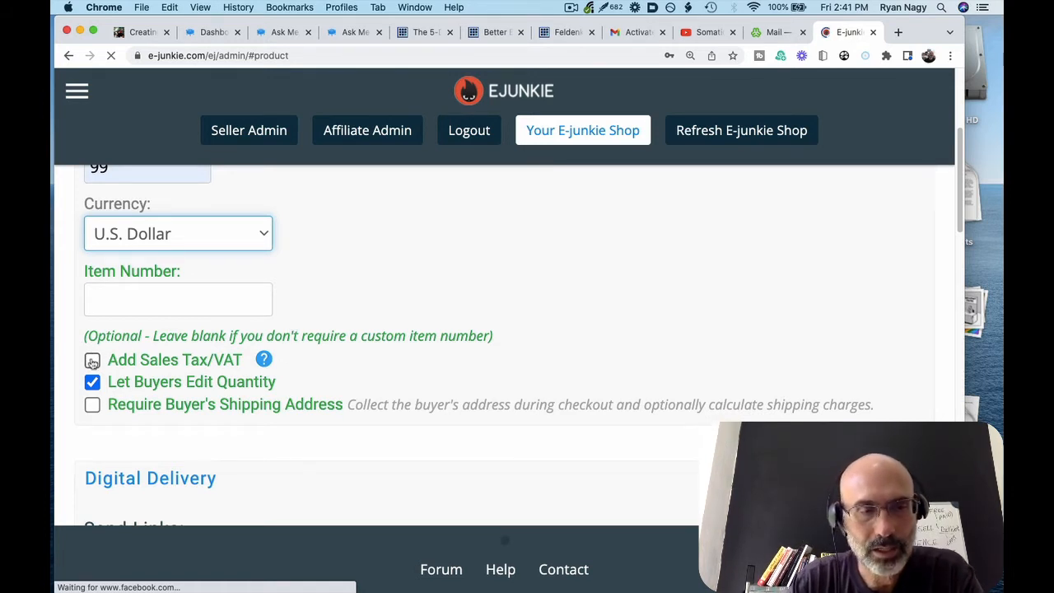
scroll(92, 363, down, 2)
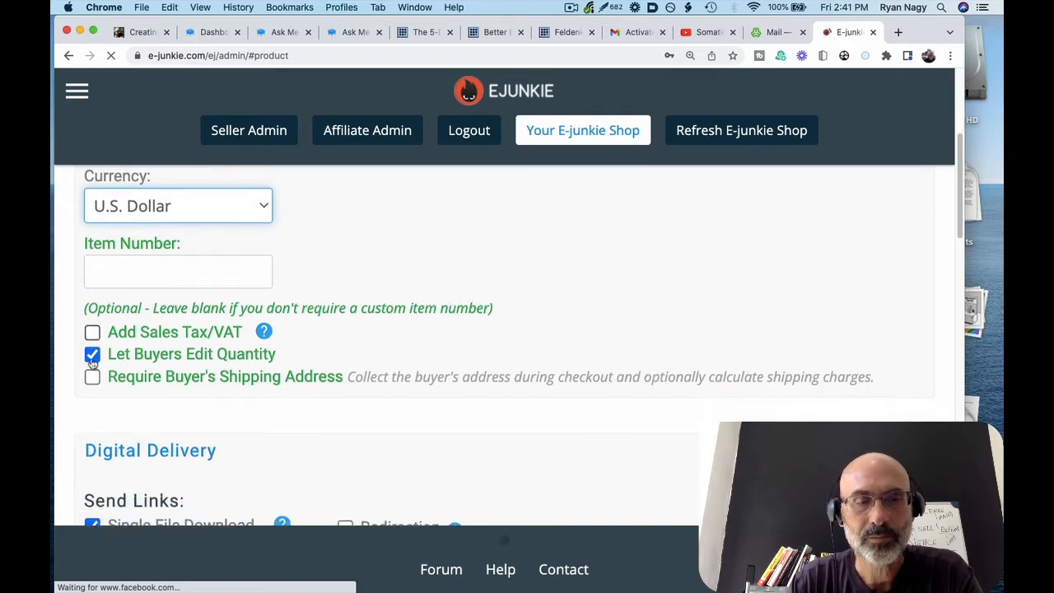
click(91, 346)
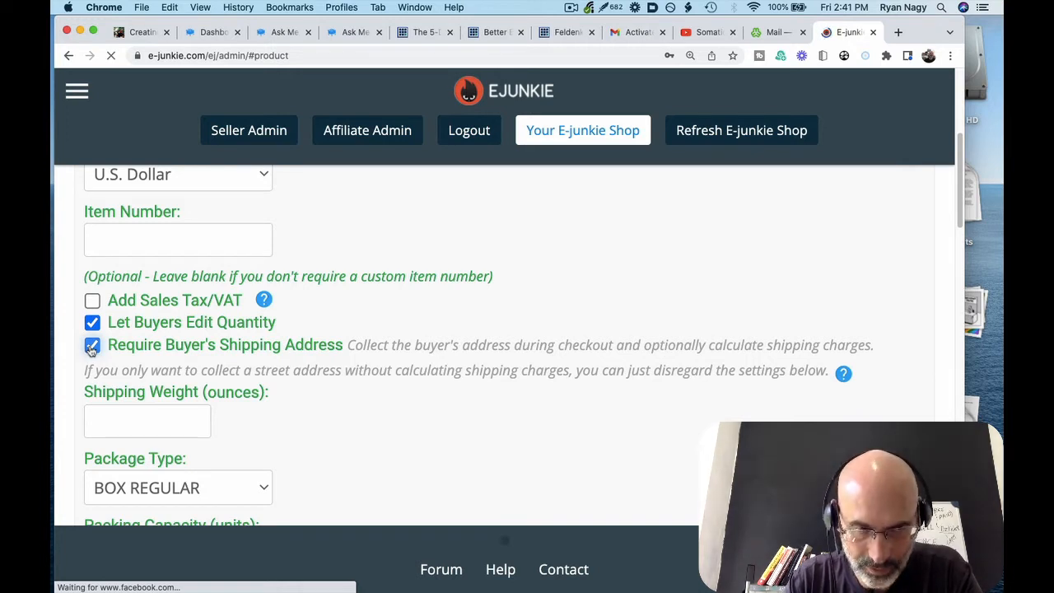
click(92, 346)
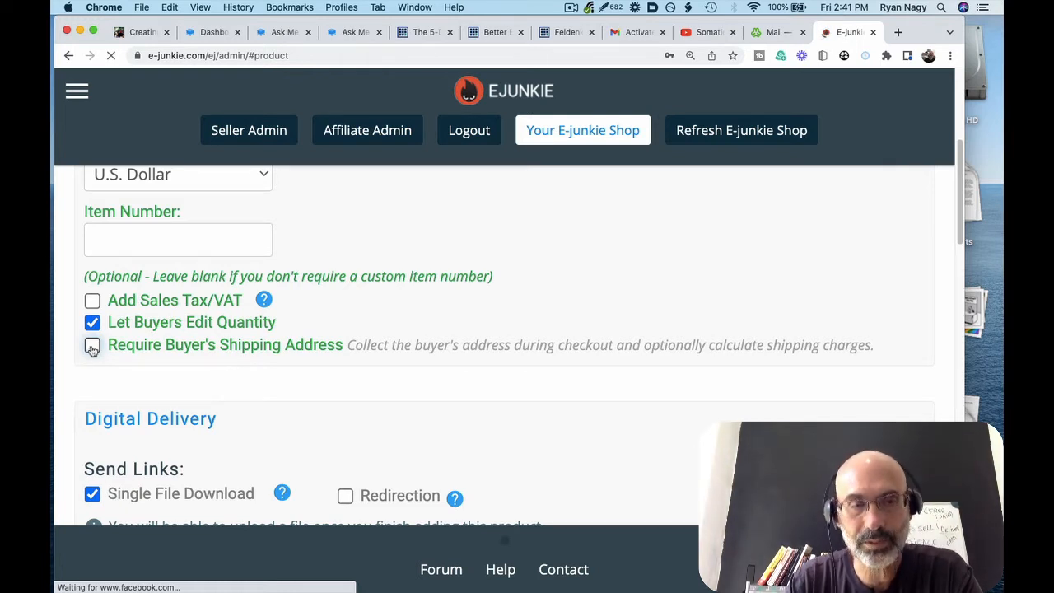
scroll(118, 346, down, 3)
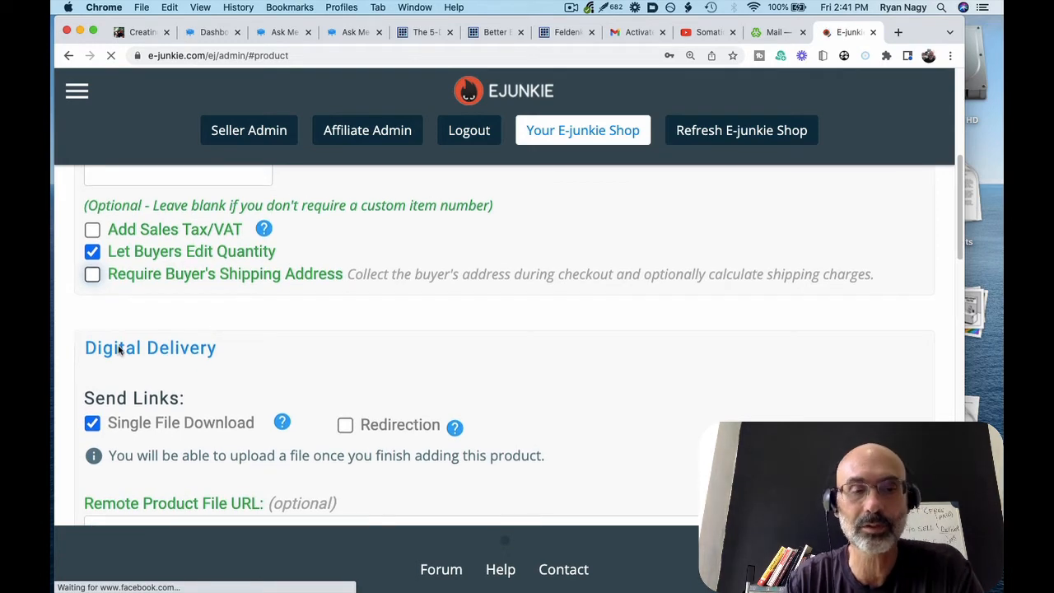
Clear the delivery method so neither Single File Download nor Redirection is selected
scroll(118, 346, down, 1)
scroll(118, 346, down, 2)
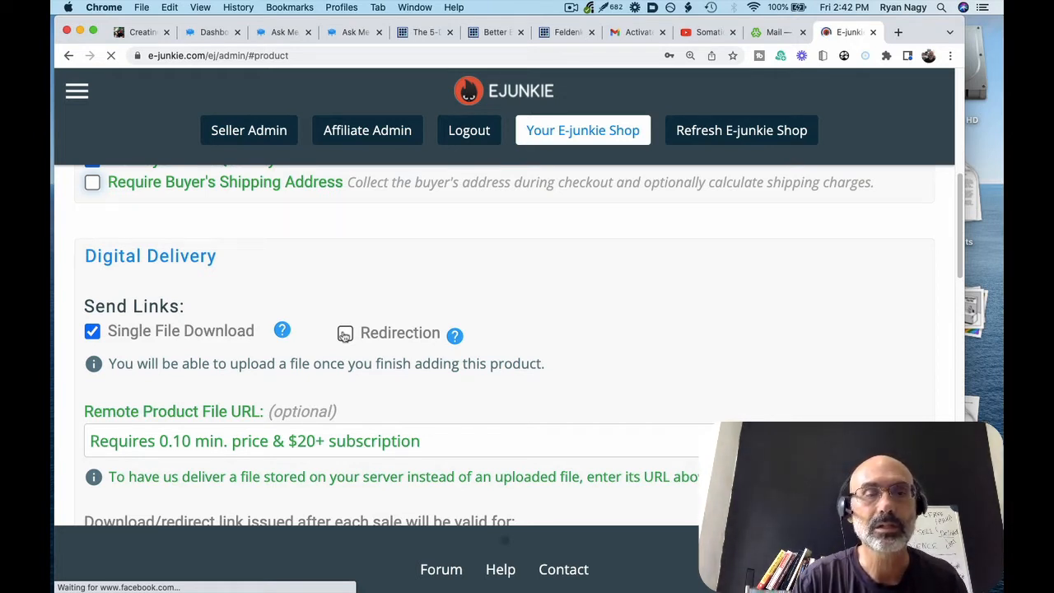
scroll(166, 333, down, 2)
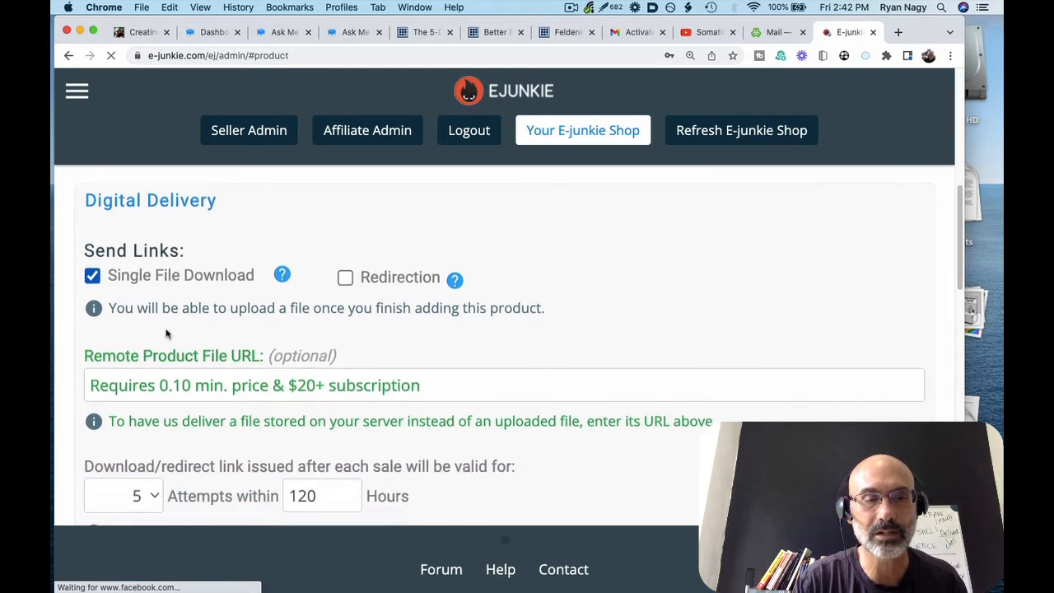
scroll(165, 332, down, 1)
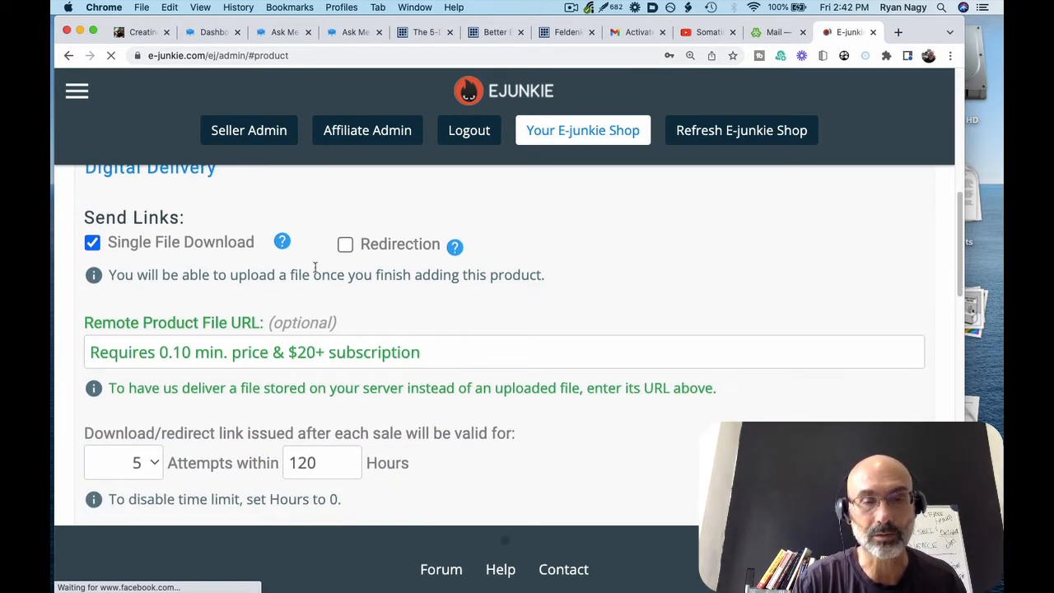
click(345, 245)
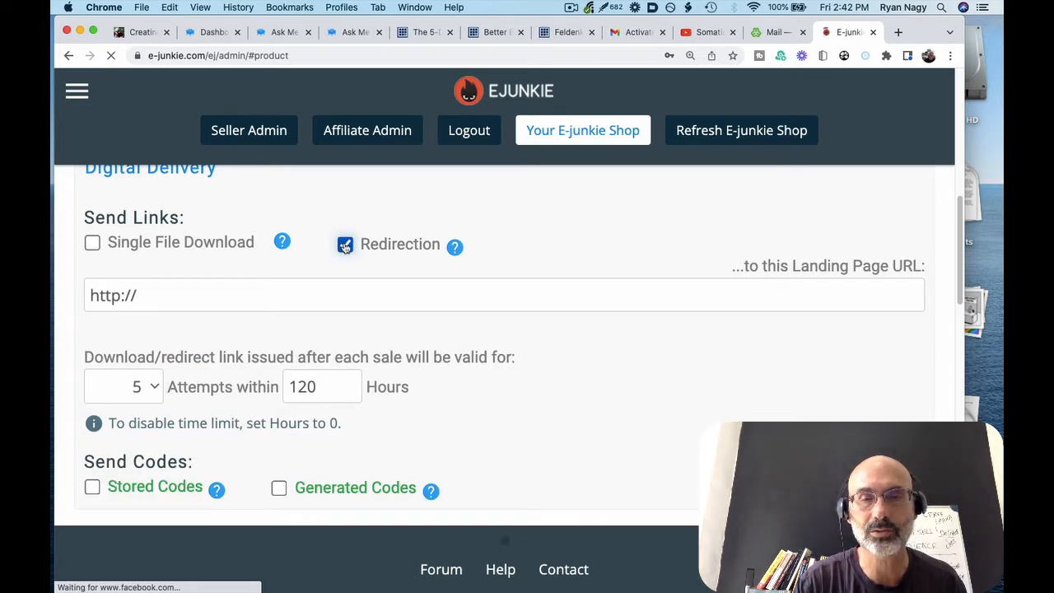
click(346, 246)
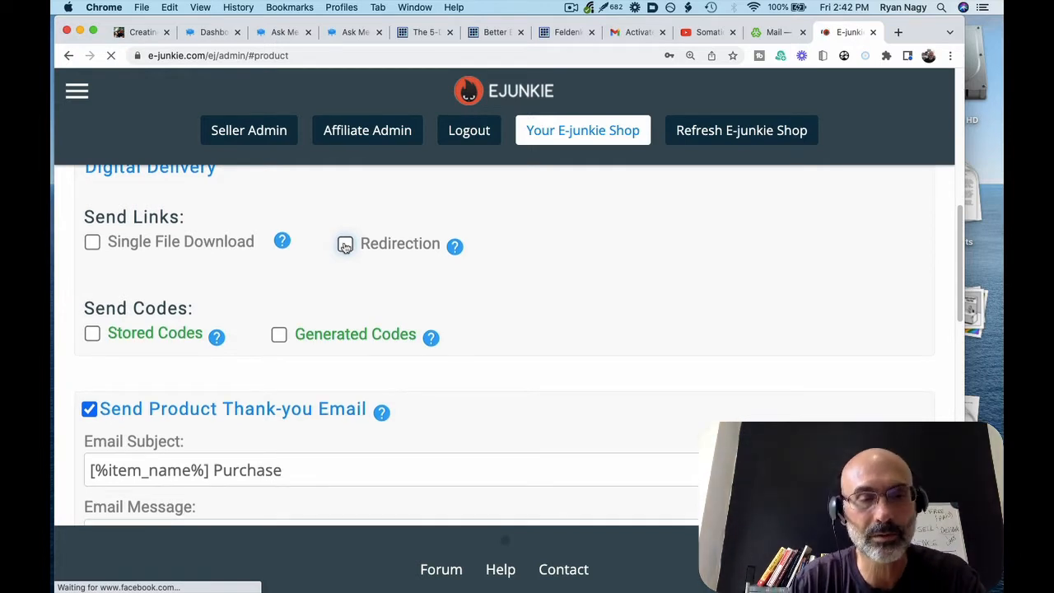
scroll(346, 245, down, 1)
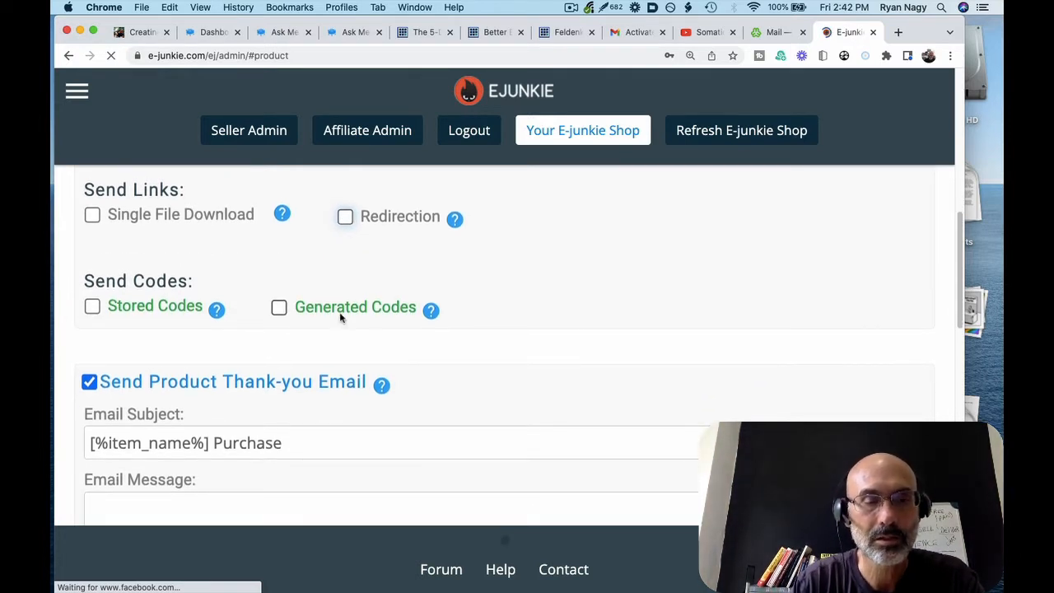
scroll(341, 315, down, 4)
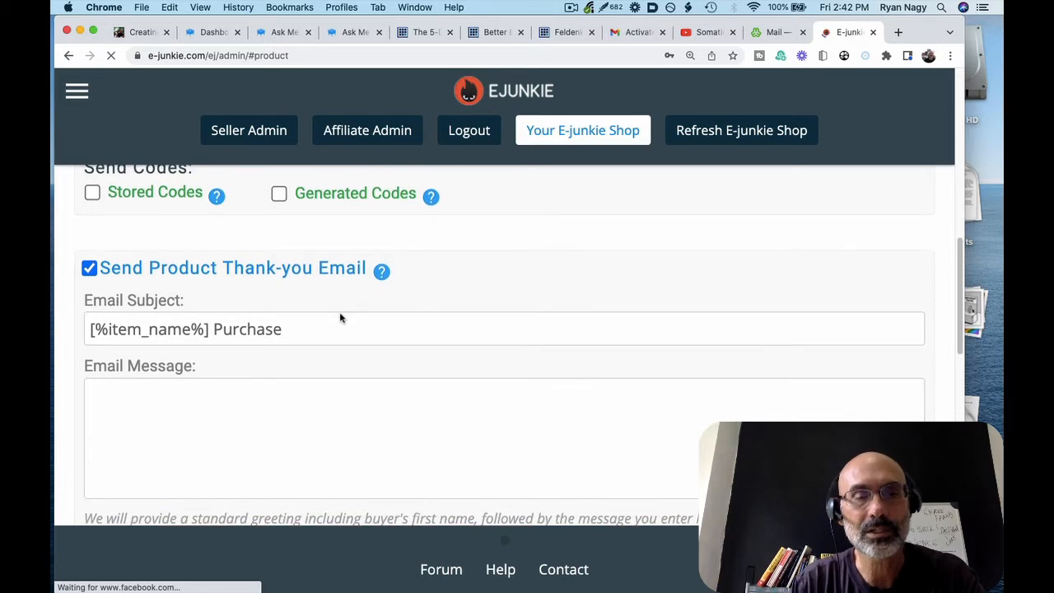
scroll(272, 325, down, 4)
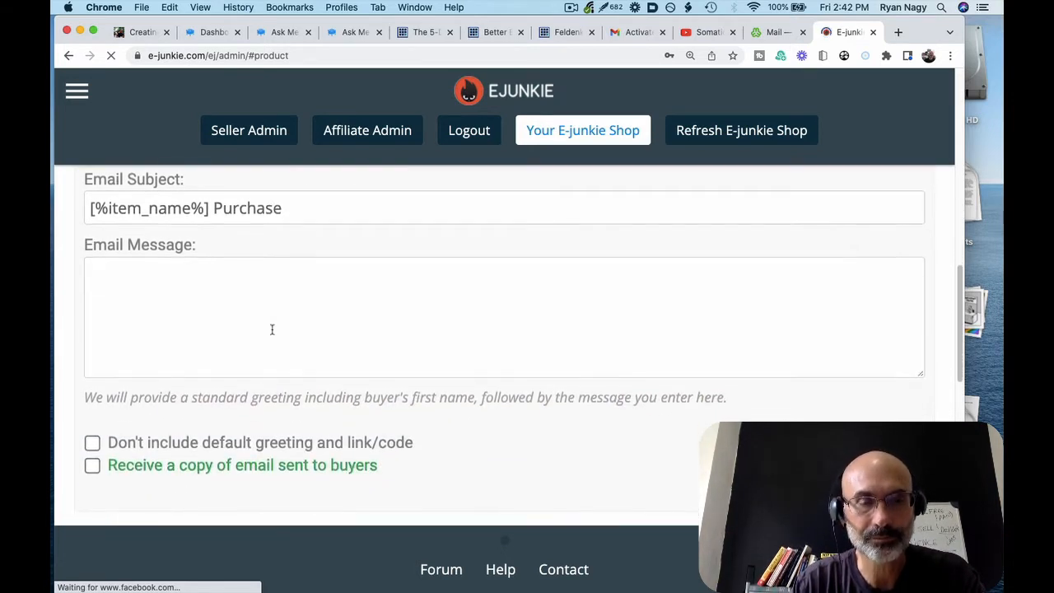
click(233, 304)
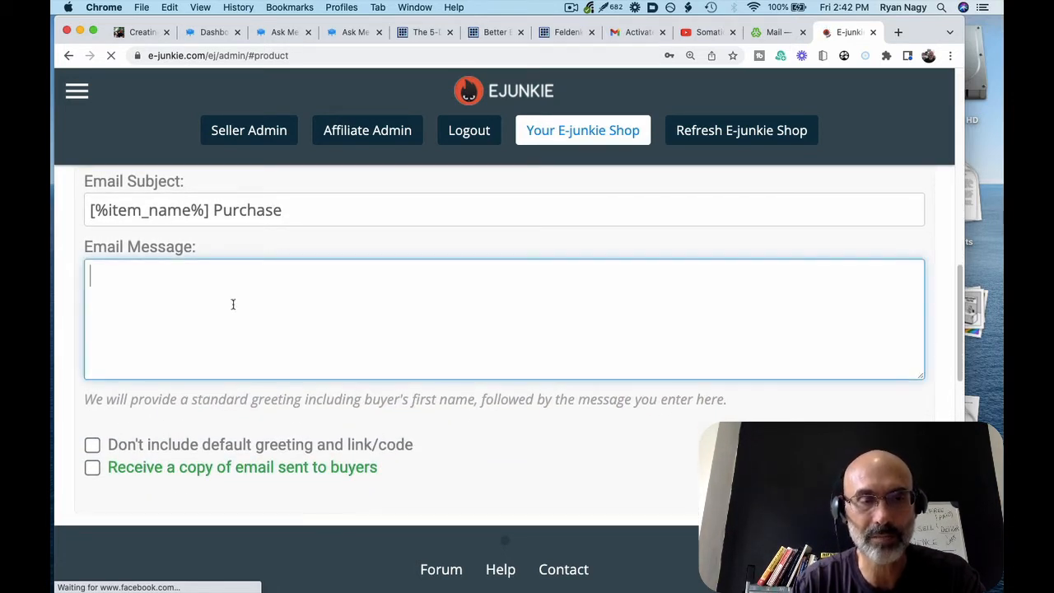
text(Thanks fo)
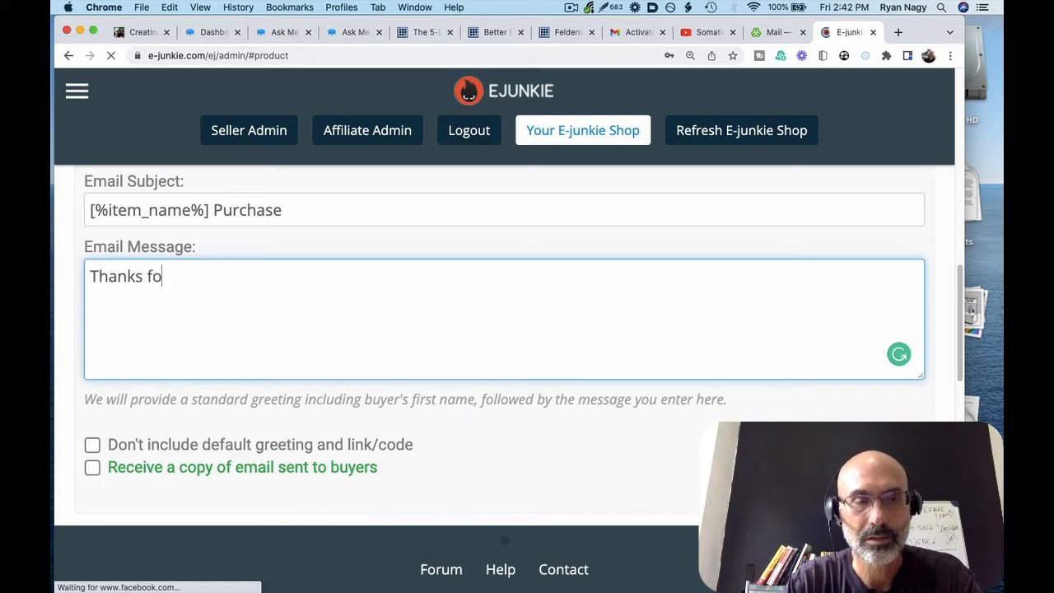
text(r buying!)
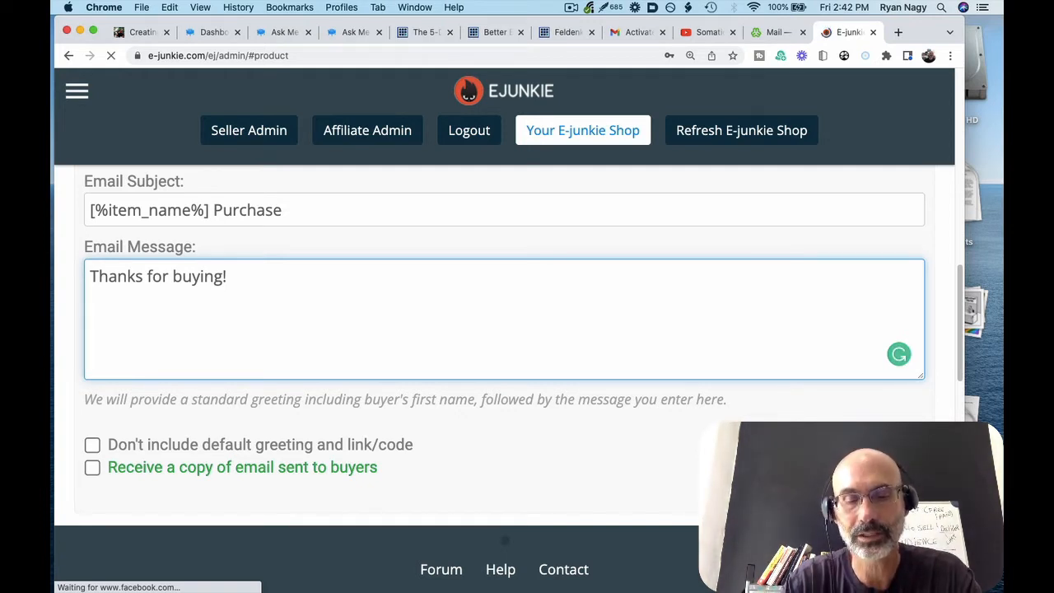
text(http)
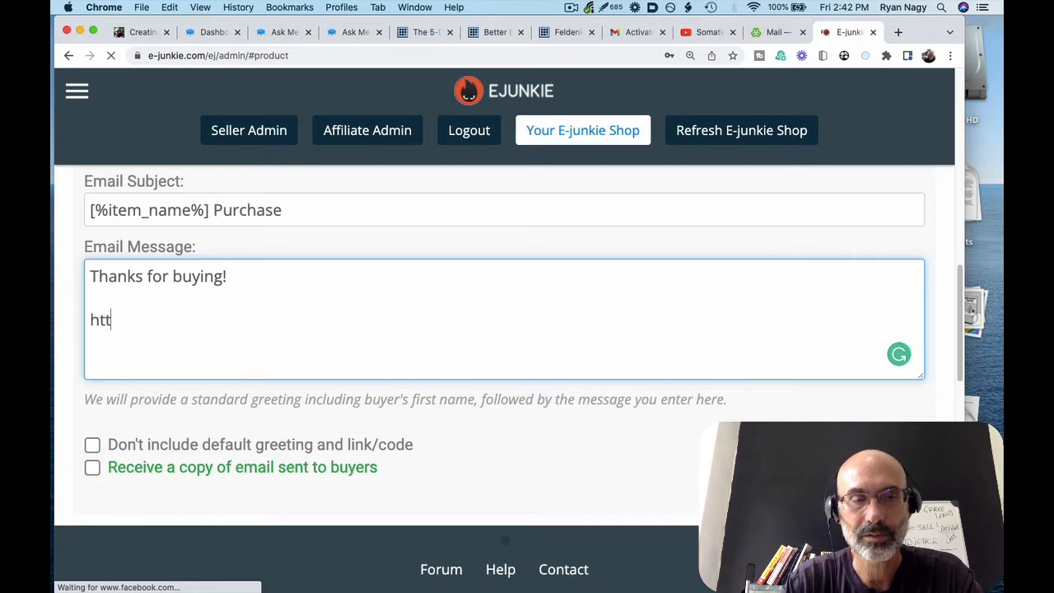
key(BackSpace)
text(p)
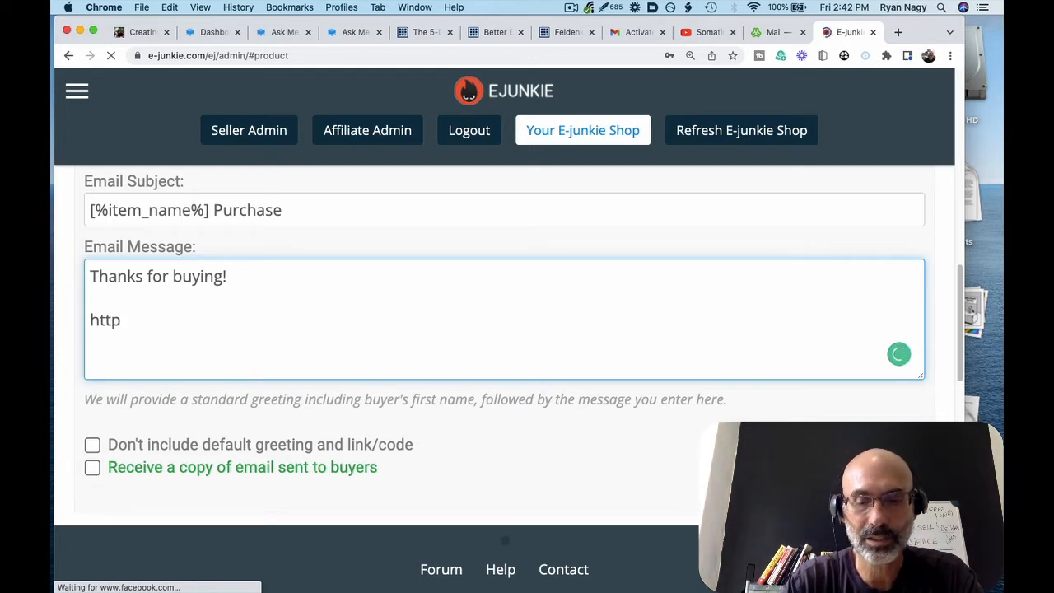
text(://)
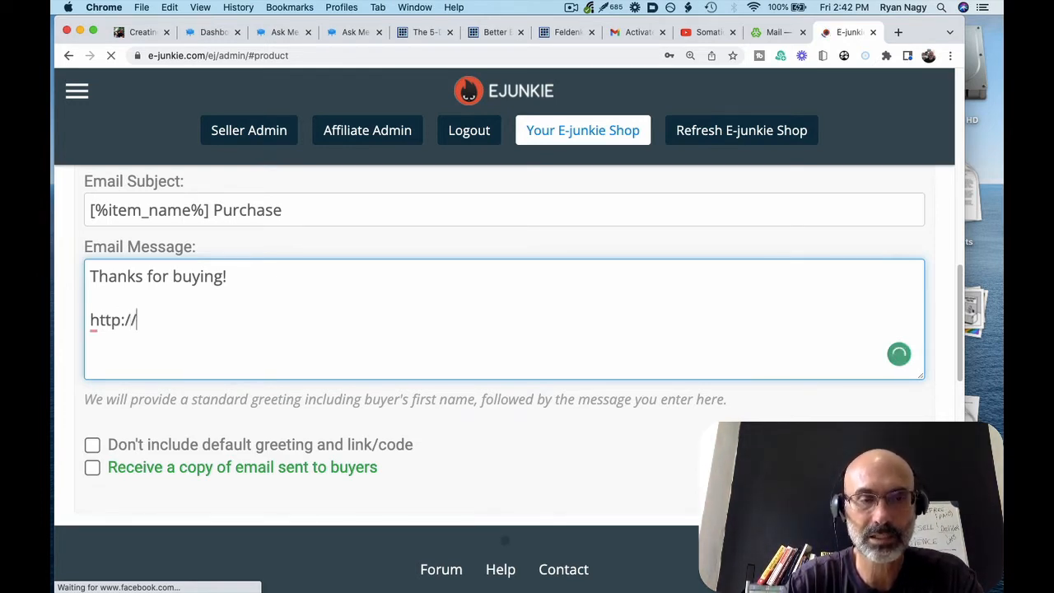
text(downl)
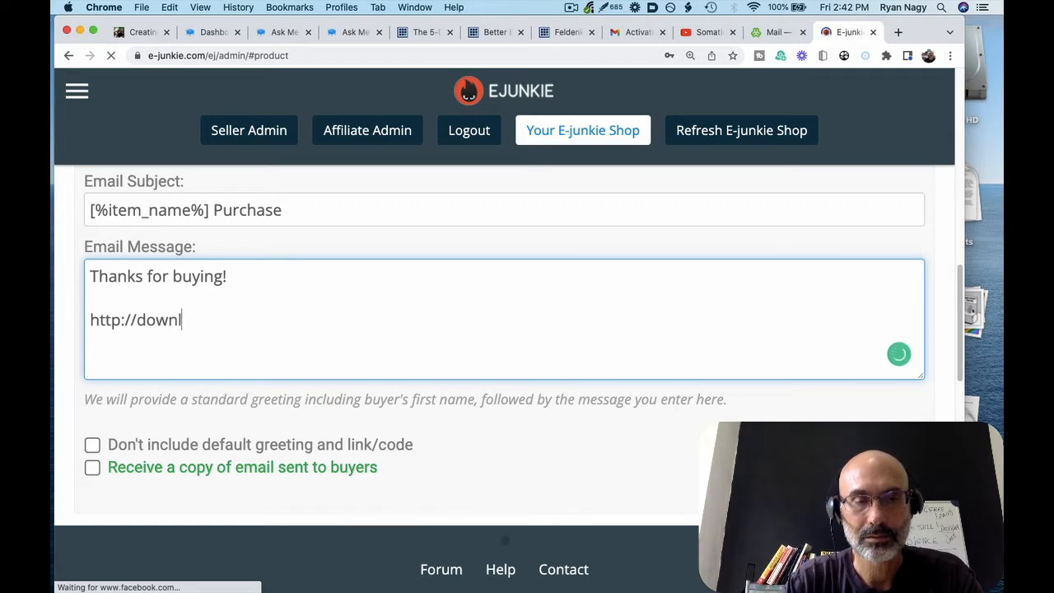
key(BackSpace)
key(BackSpace)
key(BackSpace)
key(BackSpace)
key(BackSpace)
text(websi)
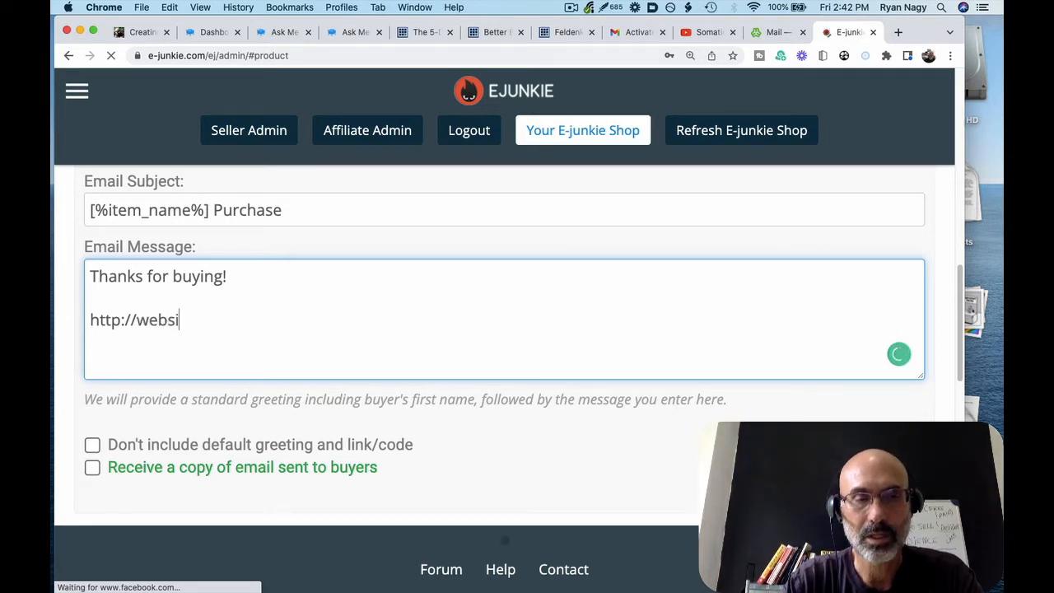
text(te.co,)
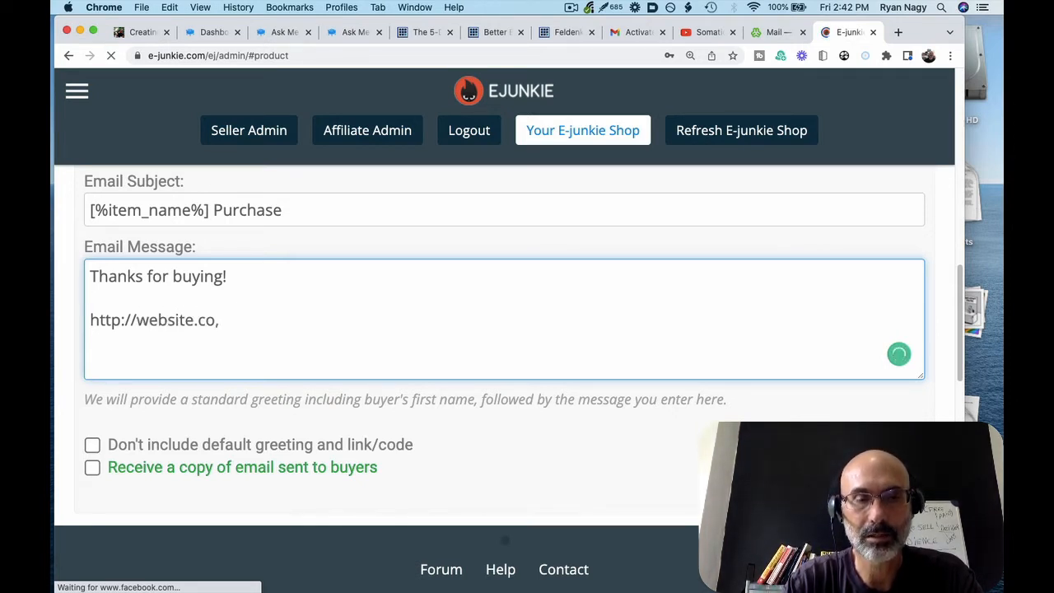
key(BackSpace)
text(m/download)
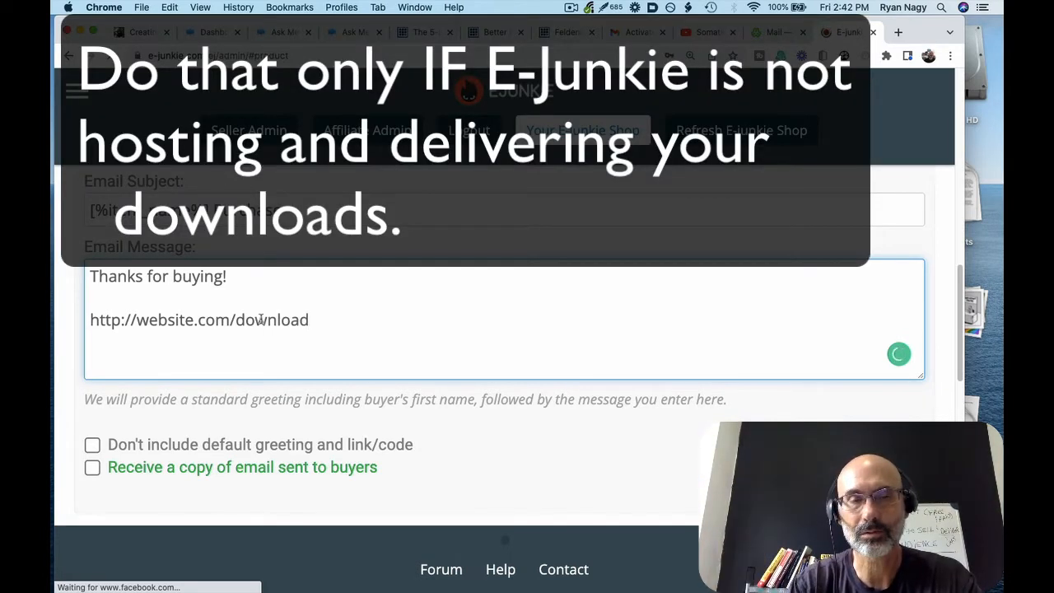
scroll(278, 329, down, 3)
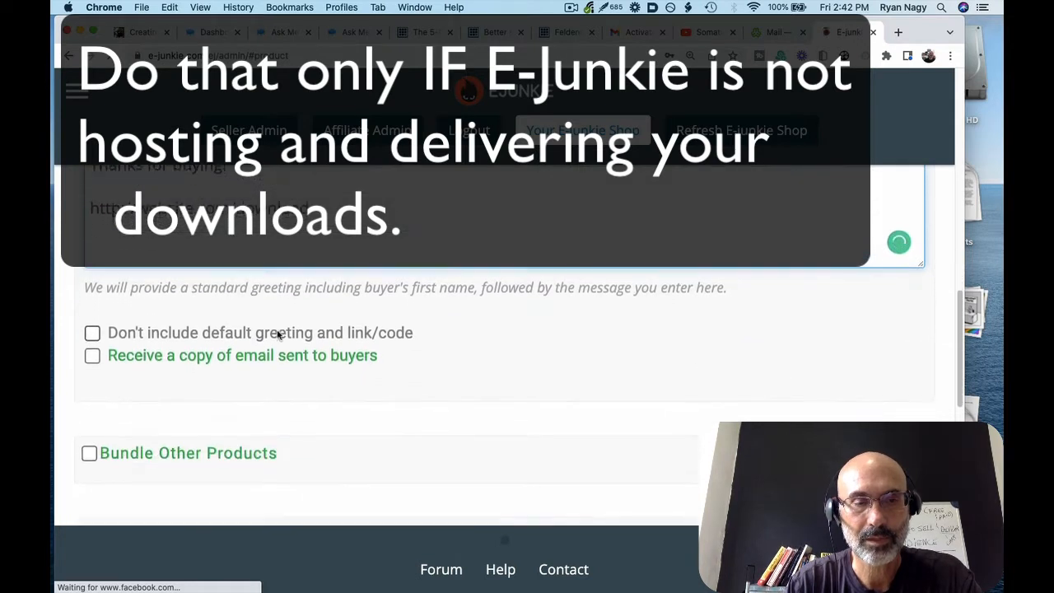
scroll(278, 333, down, 1)
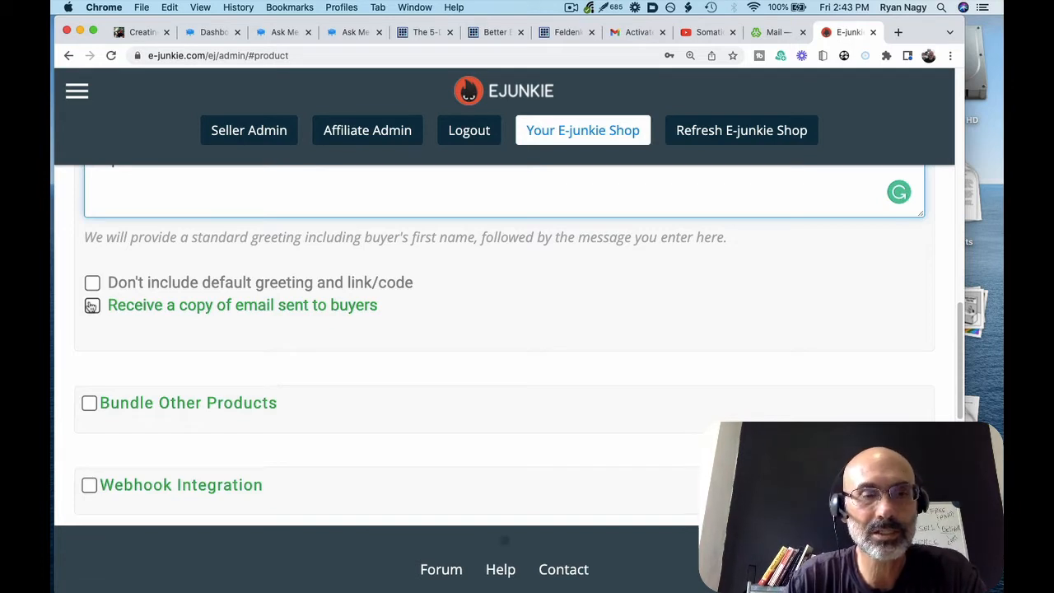
scroll(91, 307, down, 2)
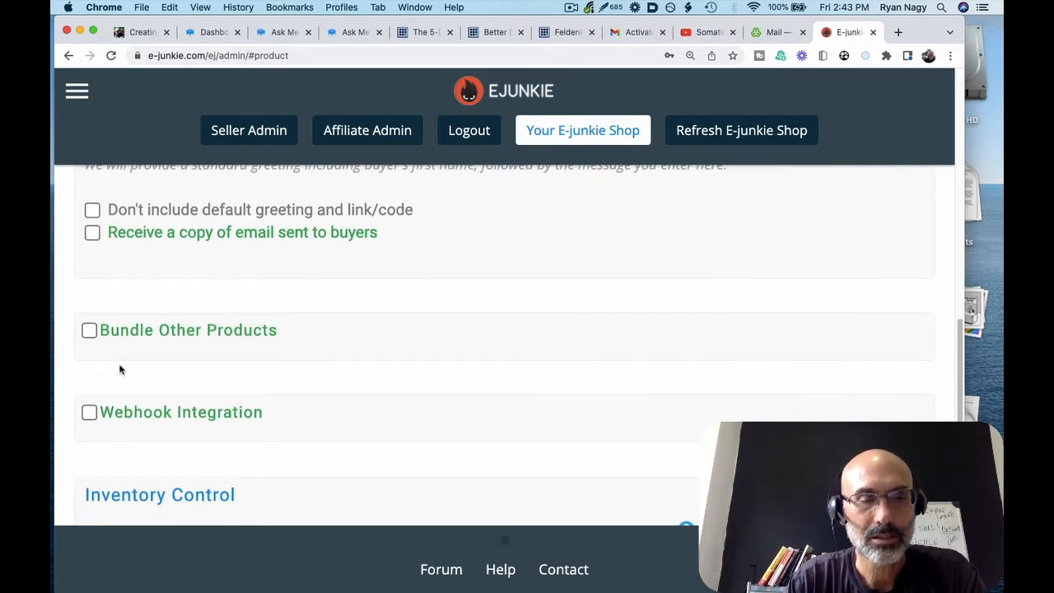
scroll(118, 369, down, 1)
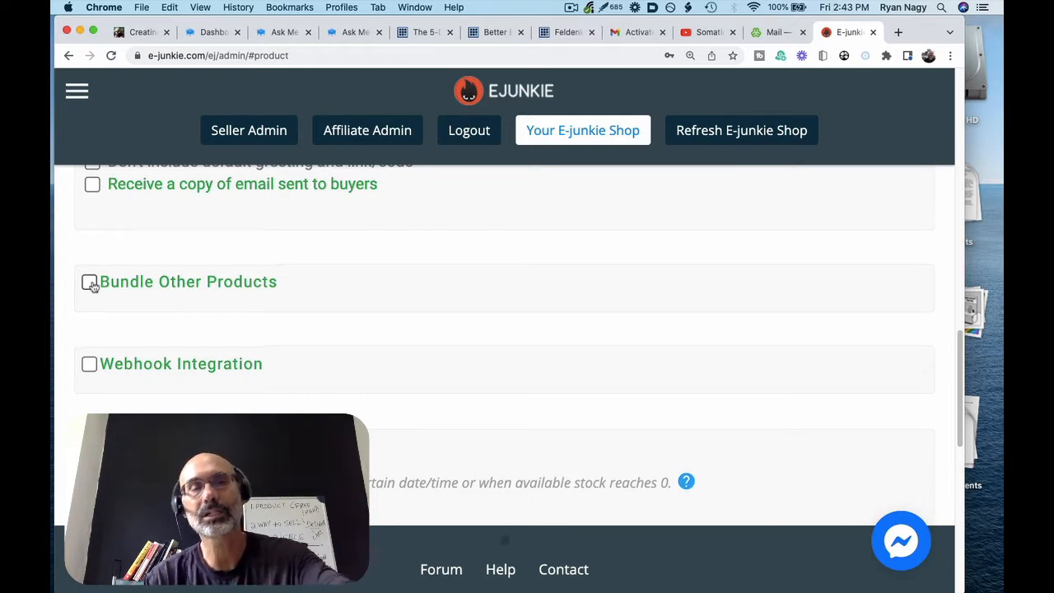
scroll(125, 303, down, 1)
scroll(126, 304, down, 5)
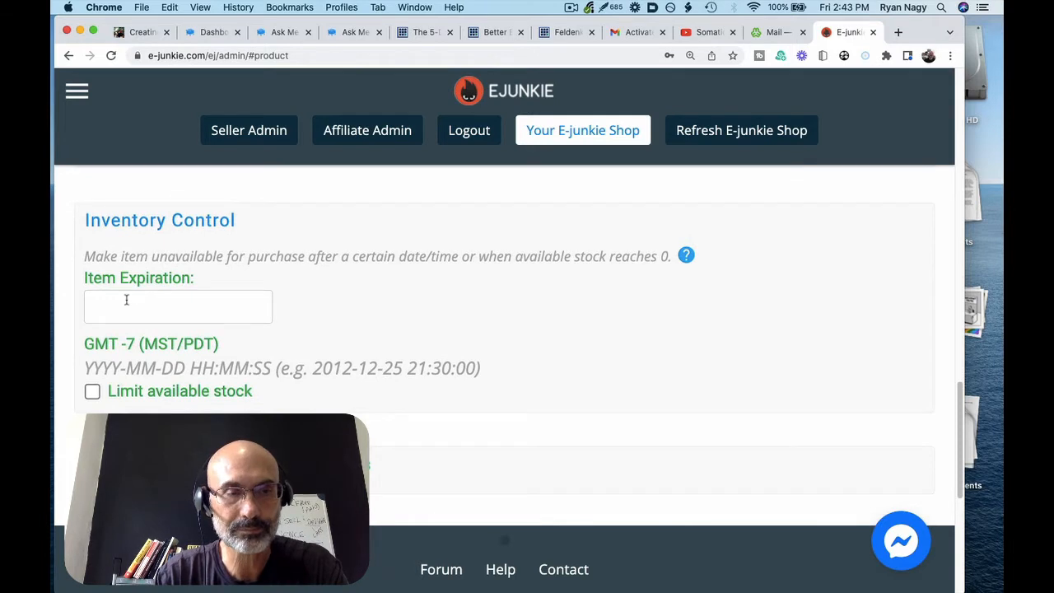
scroll(126, 304, down, 5)
scroll(126, 304, down, 6)
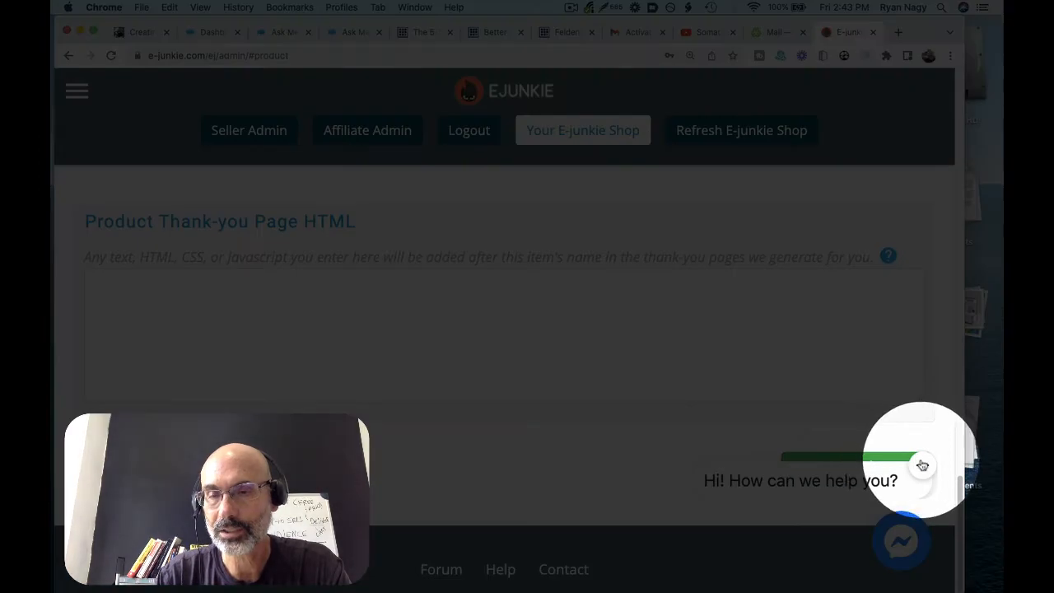
Submit the new test product, then close the chat bubble and the first-product congratulations modal
click(922, 465)
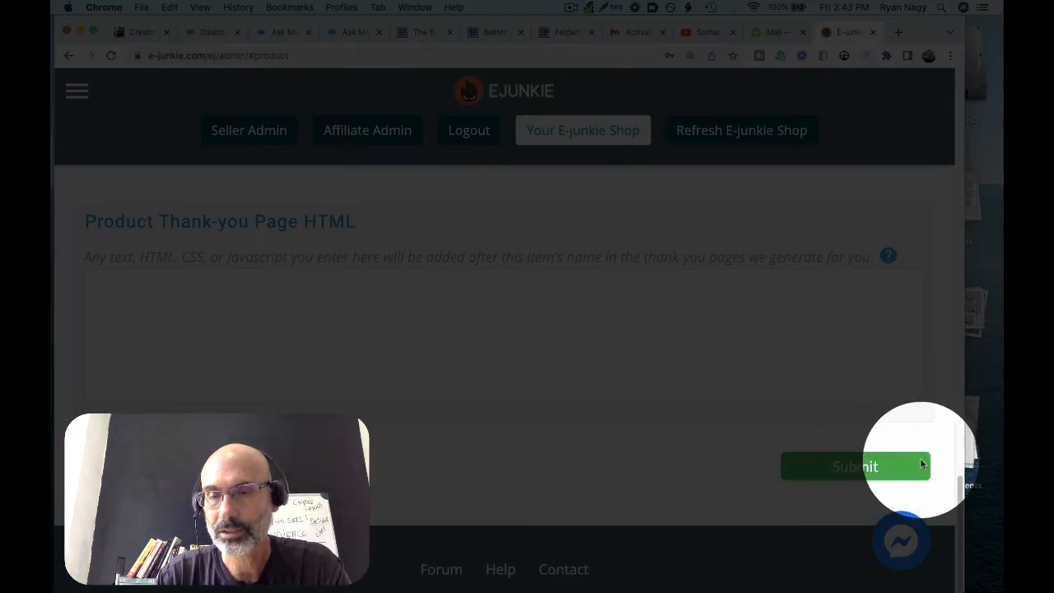
click(878, 467)
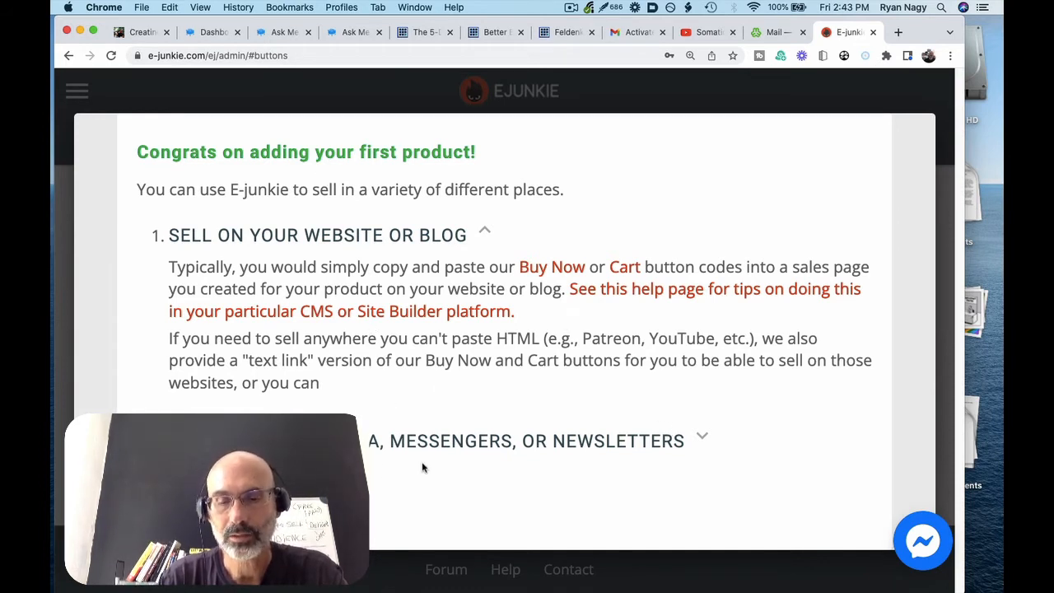
key(super+minus)
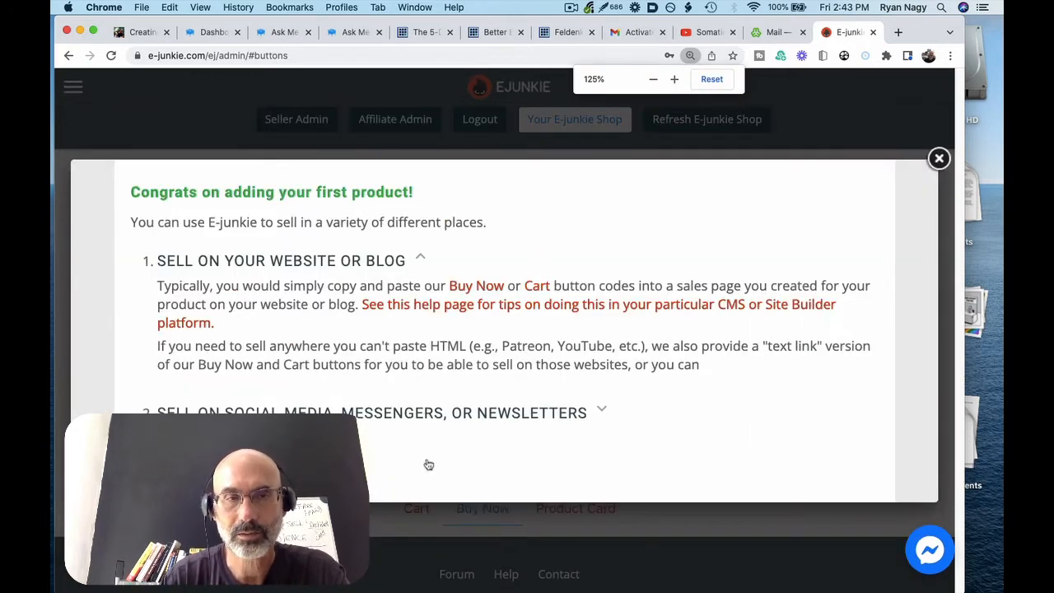
click(937, 158)
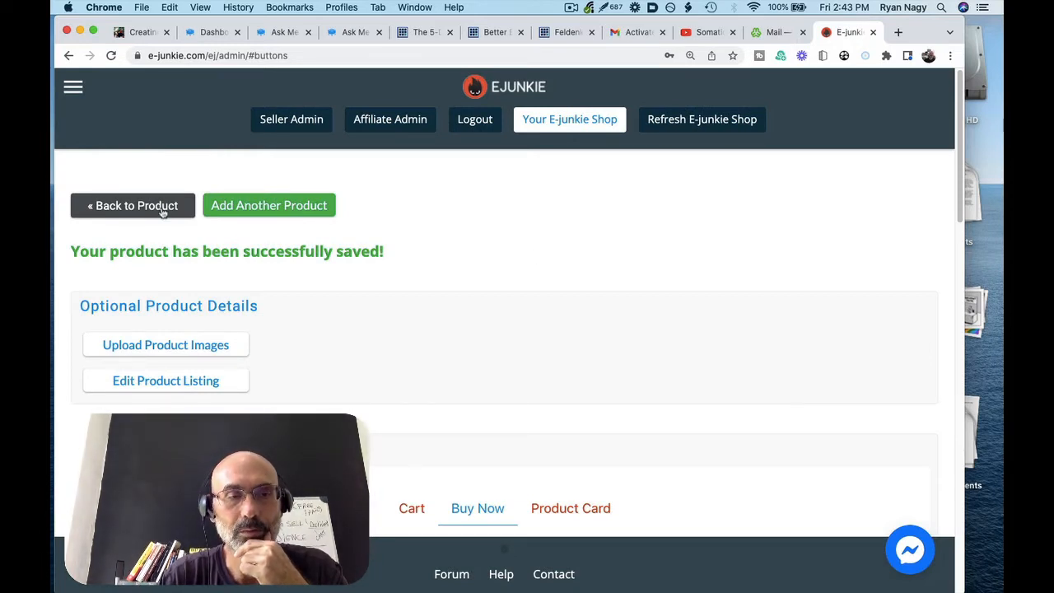
Select and copy the Buy Now HTML button code from the Get Button Codes section
scroll(177, 319, down, 3)
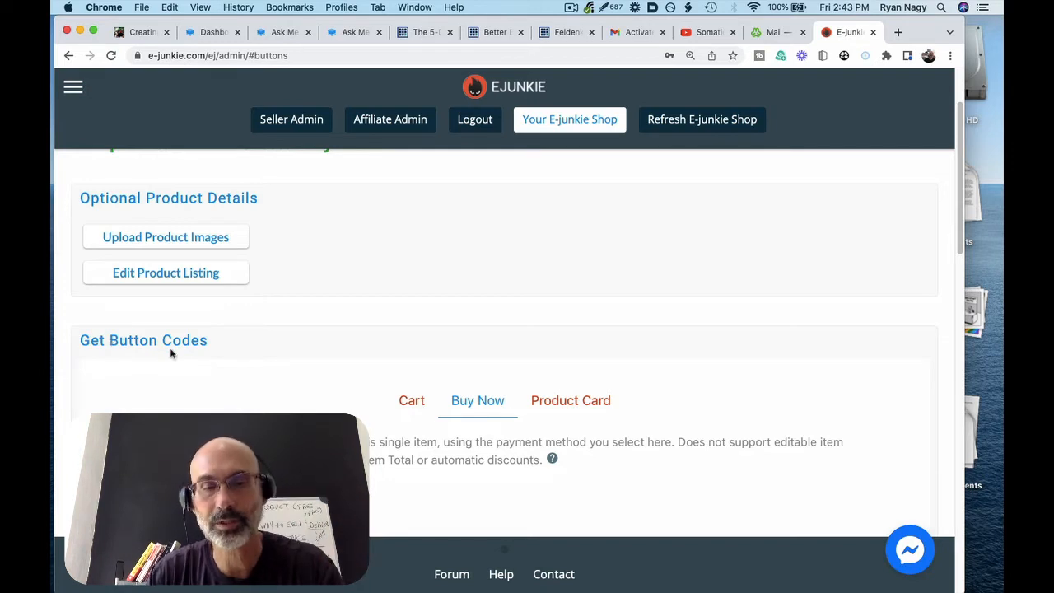
scroll(171, 350, down, 3)
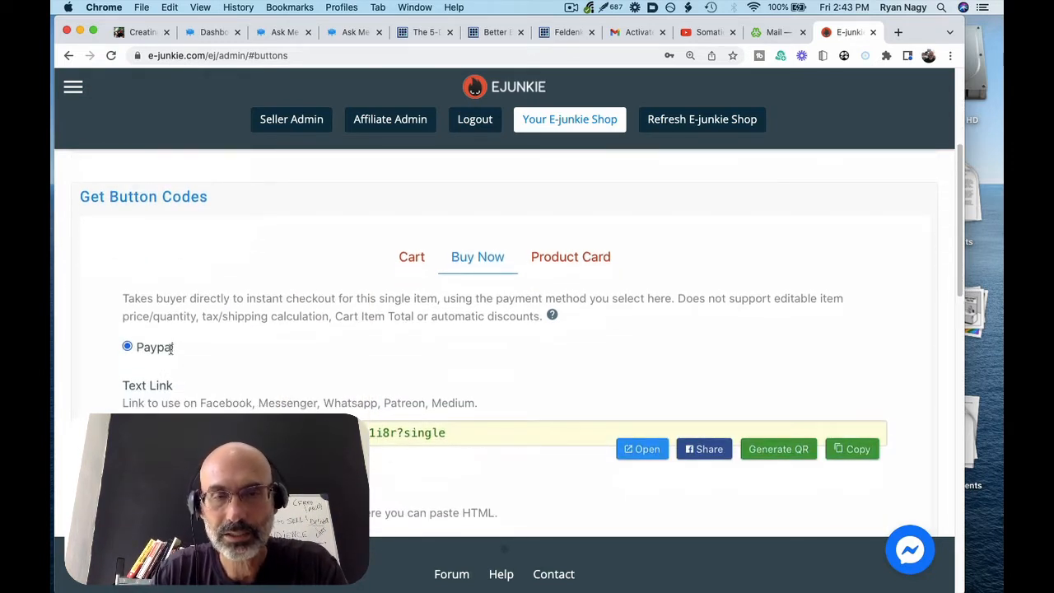
scroll(483, 263, down, 1)
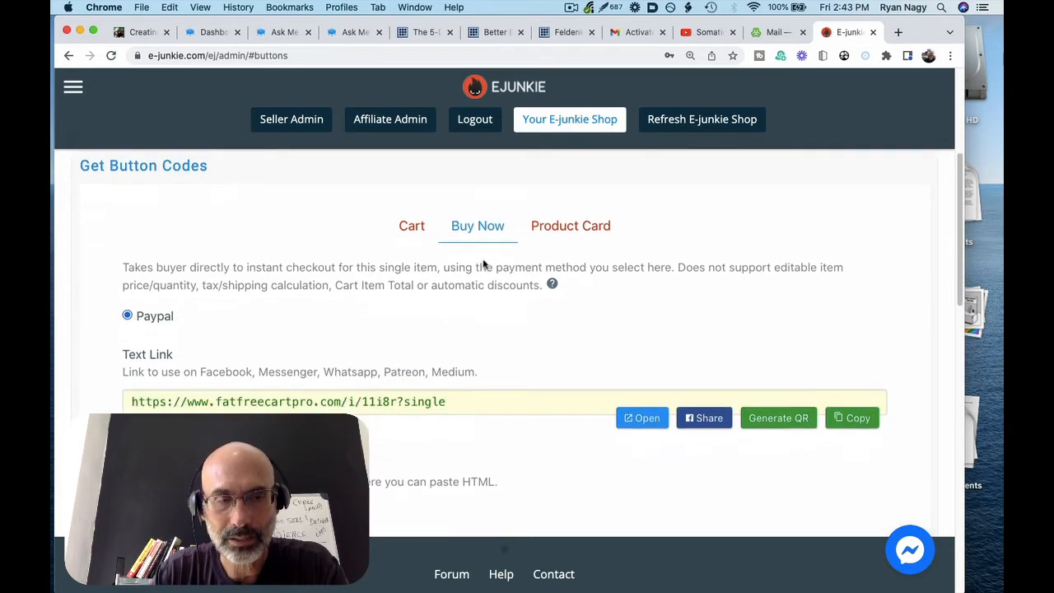
scroll(484, 264, down, 1)
scroll(484, 263, down, 3)
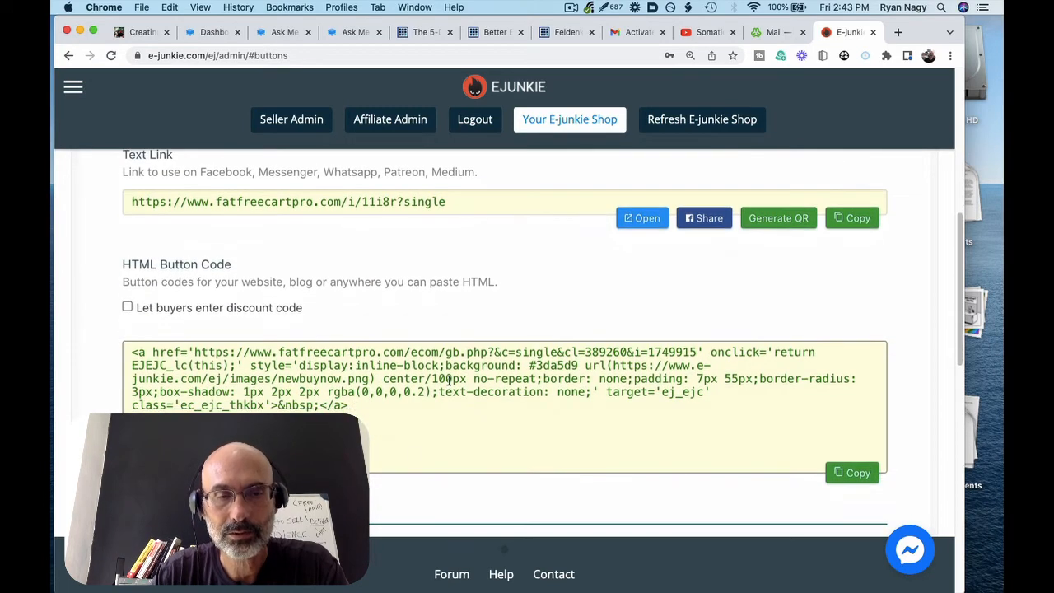
click(414, 446)
key(super+a)
key(super+c)
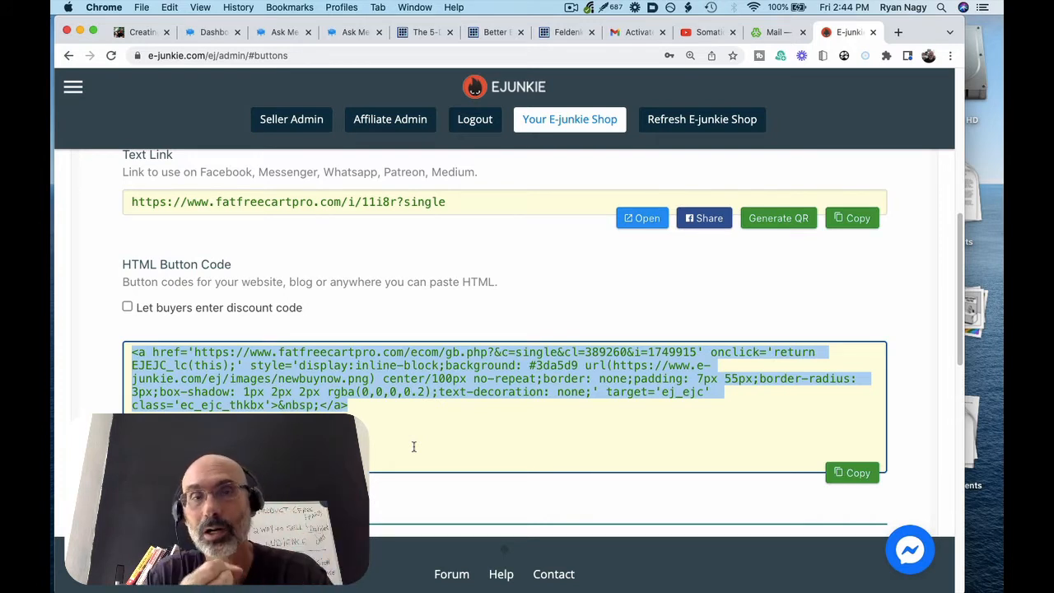
scroll(415, 447, up, 2)
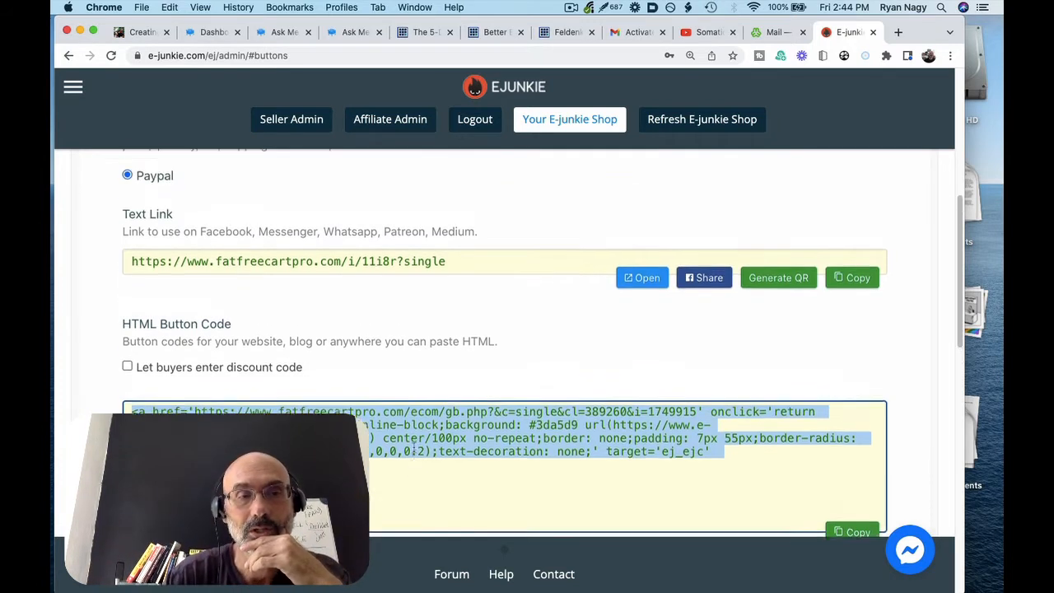
click(251, 286)
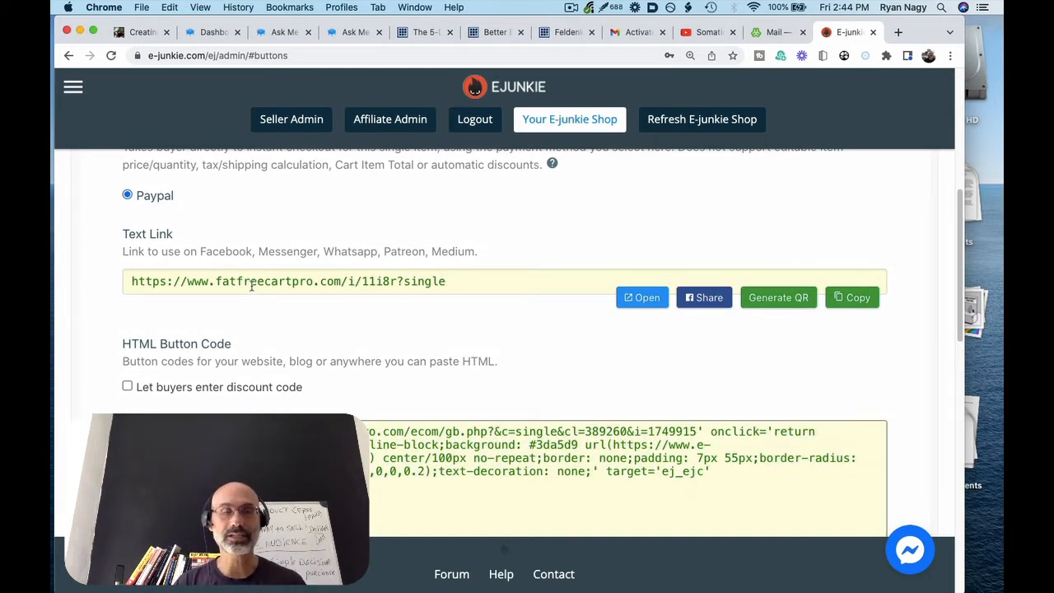
click(363, 437)
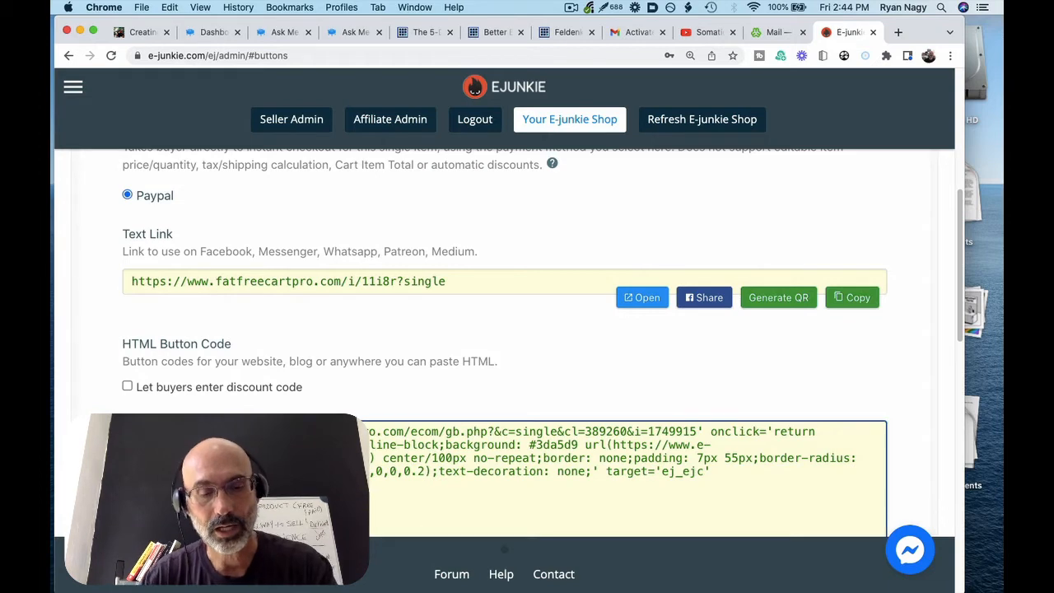
Reach the WordPress admin dashboard in a new tab and start a new post
click(898, 32)
text(ryan)
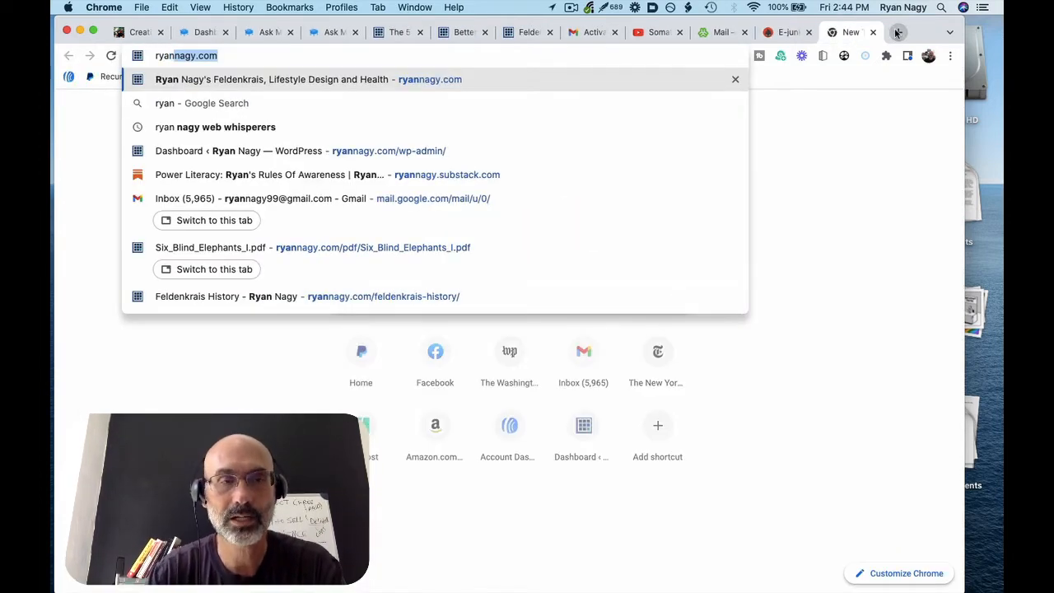
key(Down)
key(Down)
key(Down)
key(Return)
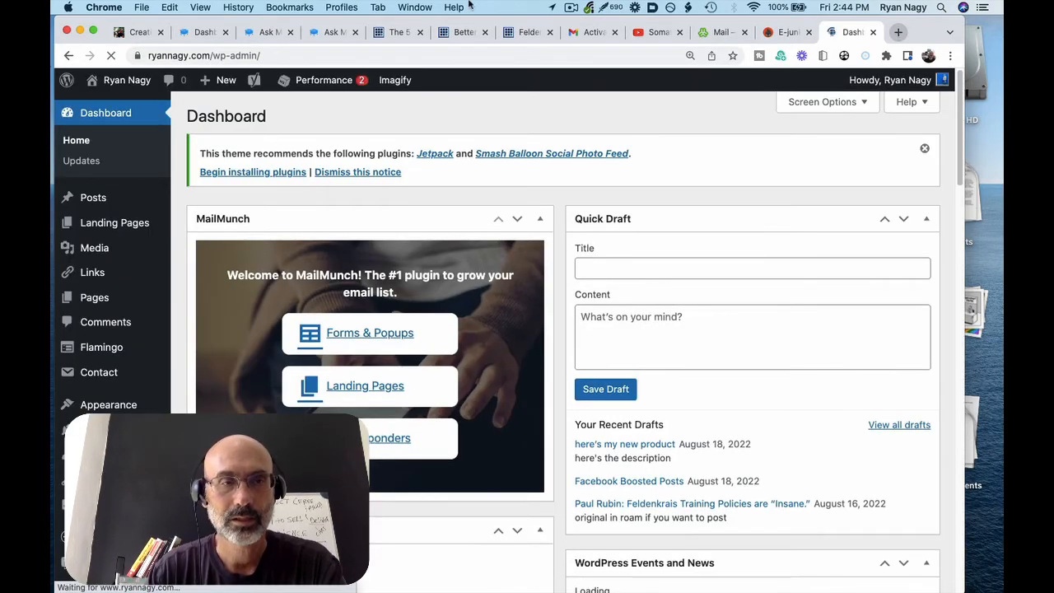
mouse_move(228, 81)
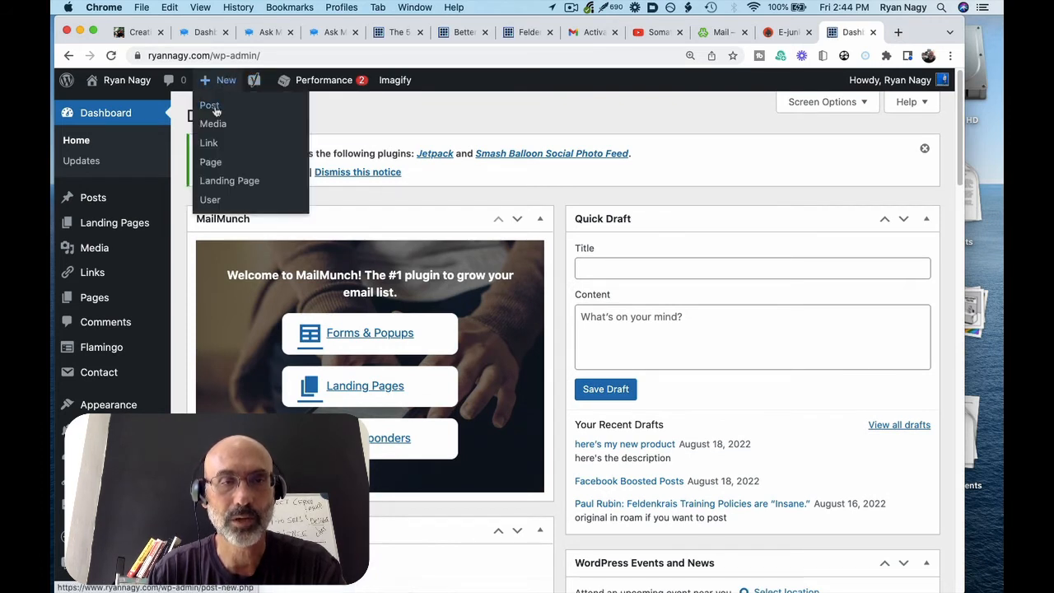
click(214, 108)
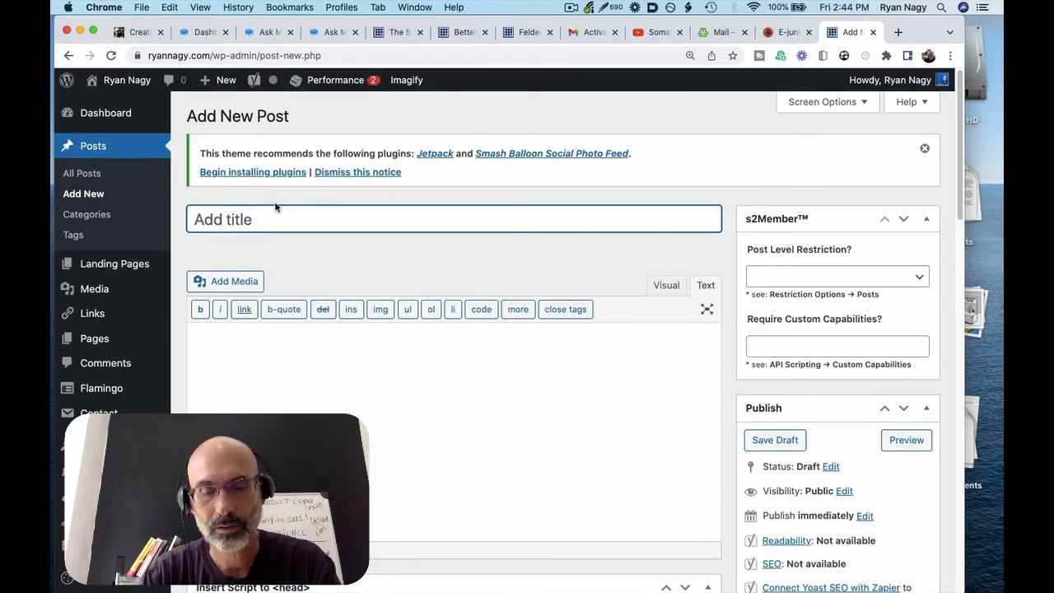
Title the post 'my amazing new product', write 'here is the sales description', and paste the button code below
text(my amazin)
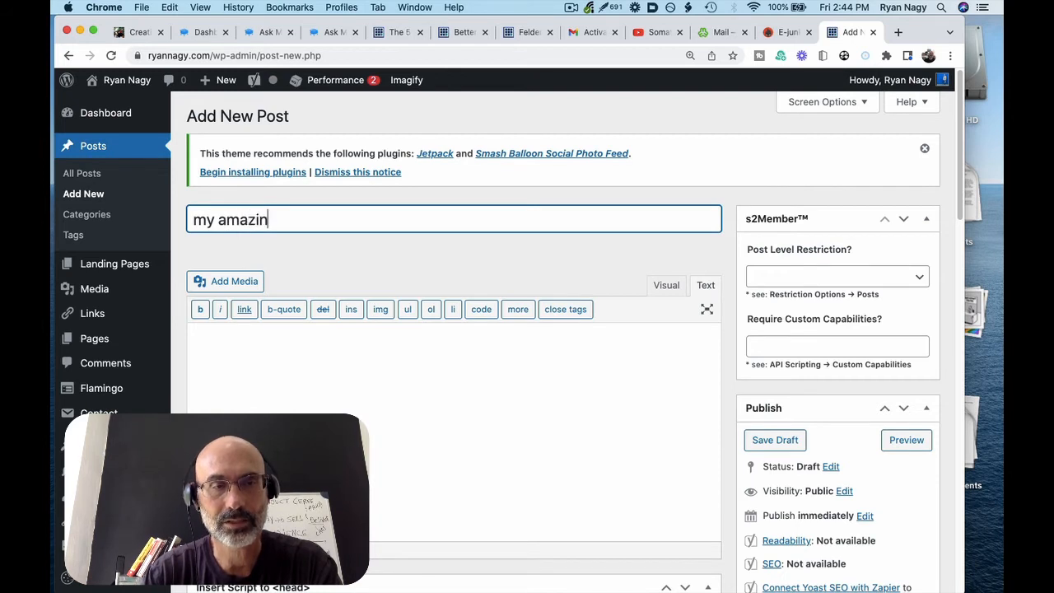
text(g new product)
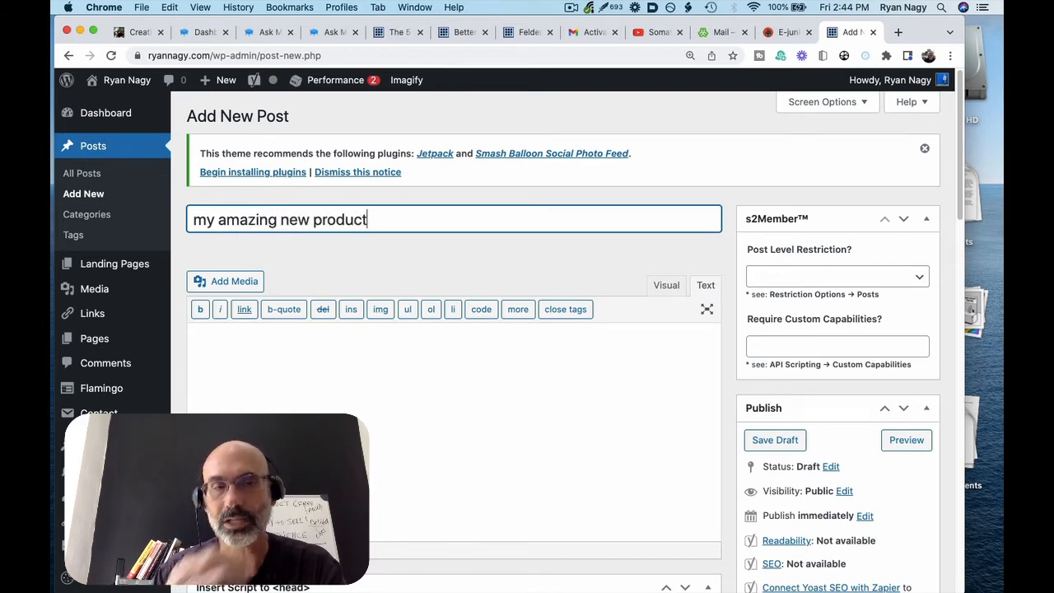
click(293, 366)
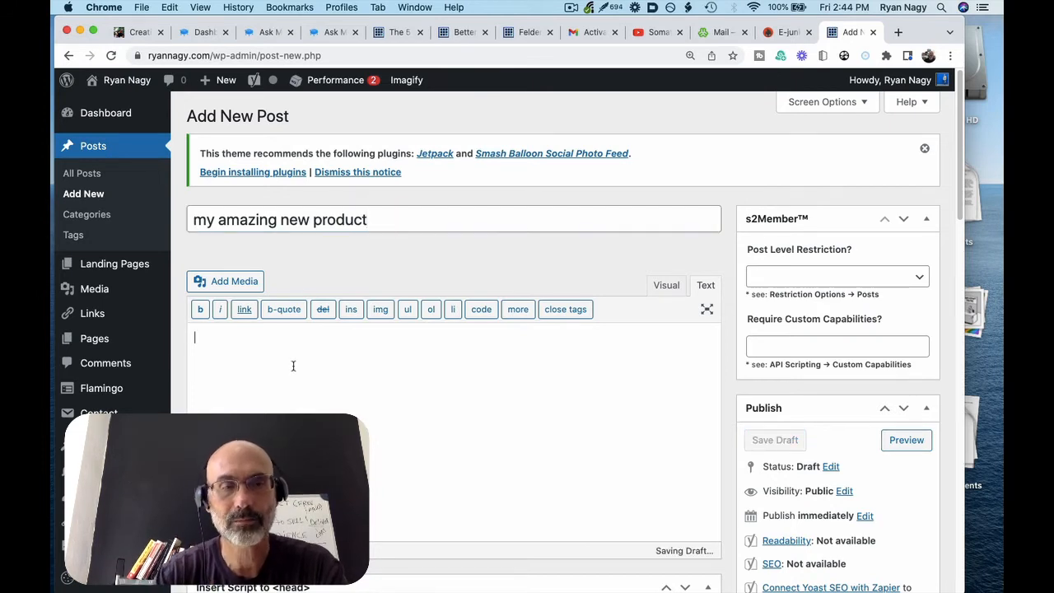
text(here)
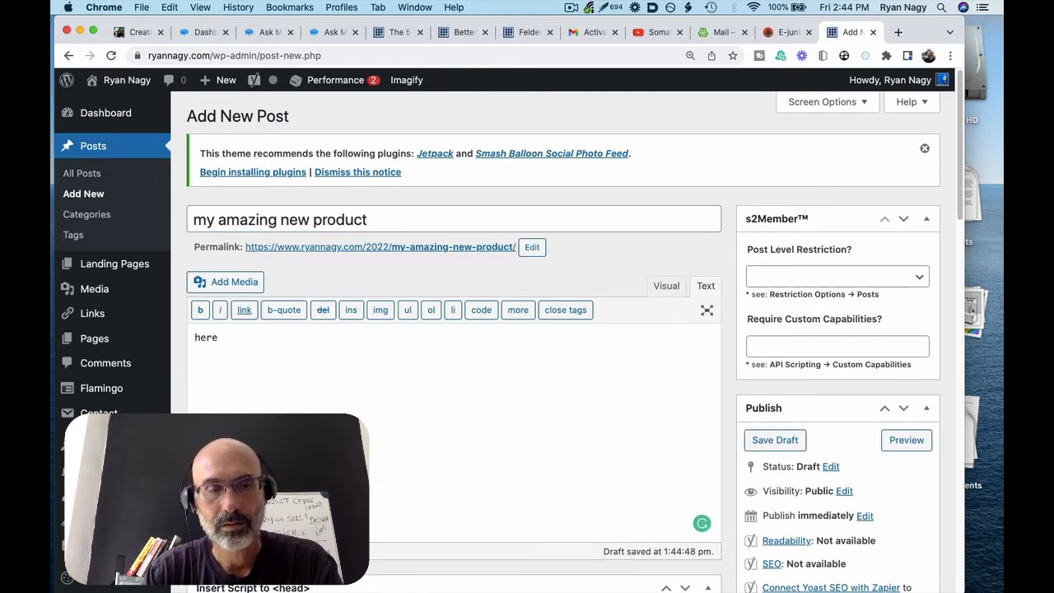
text( is the sale)
text(s)
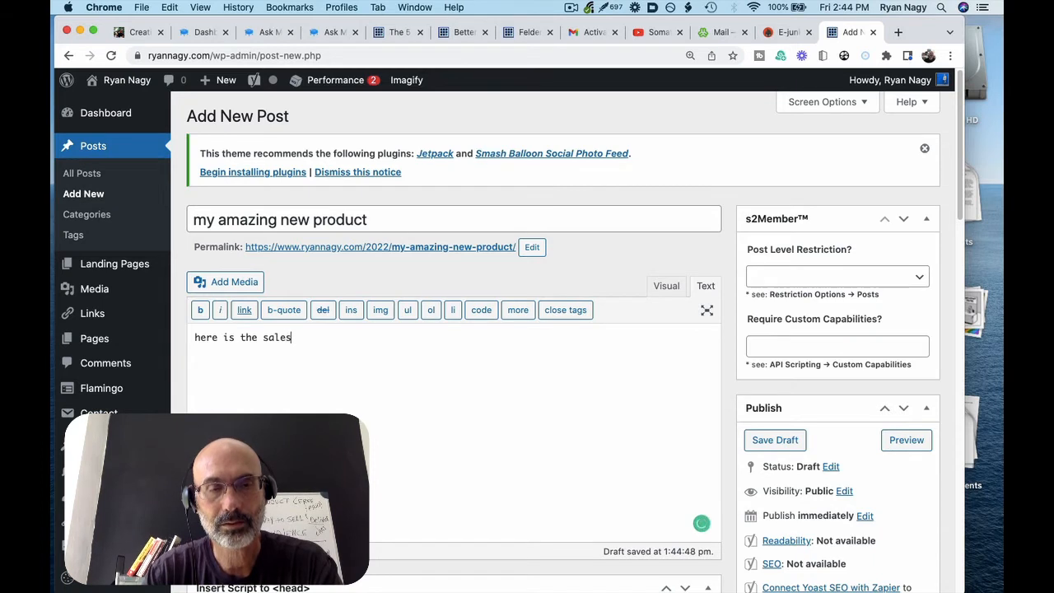
text( description)
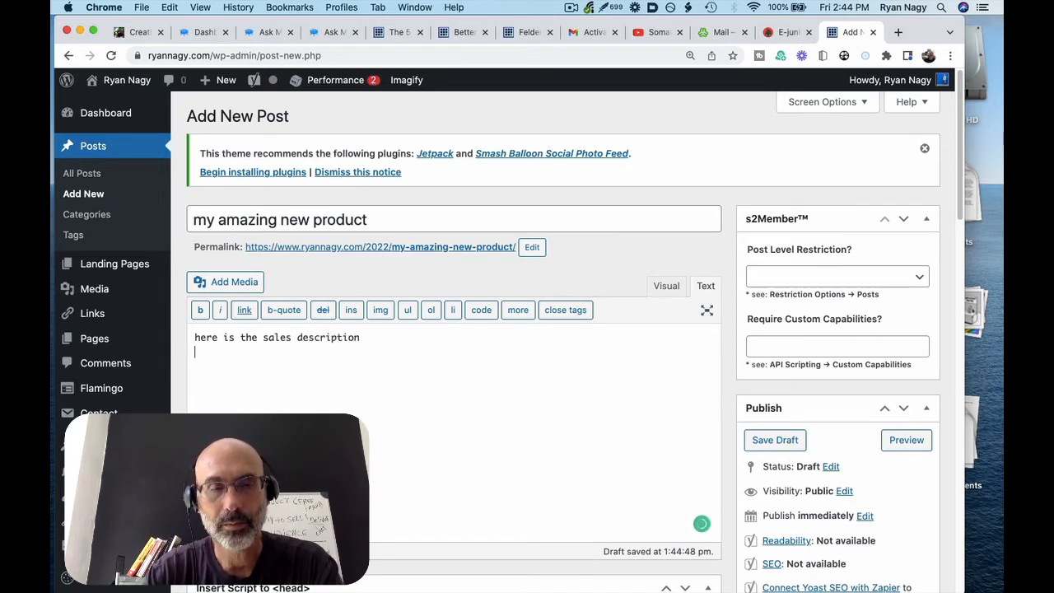
key(Return)
key(super+v)
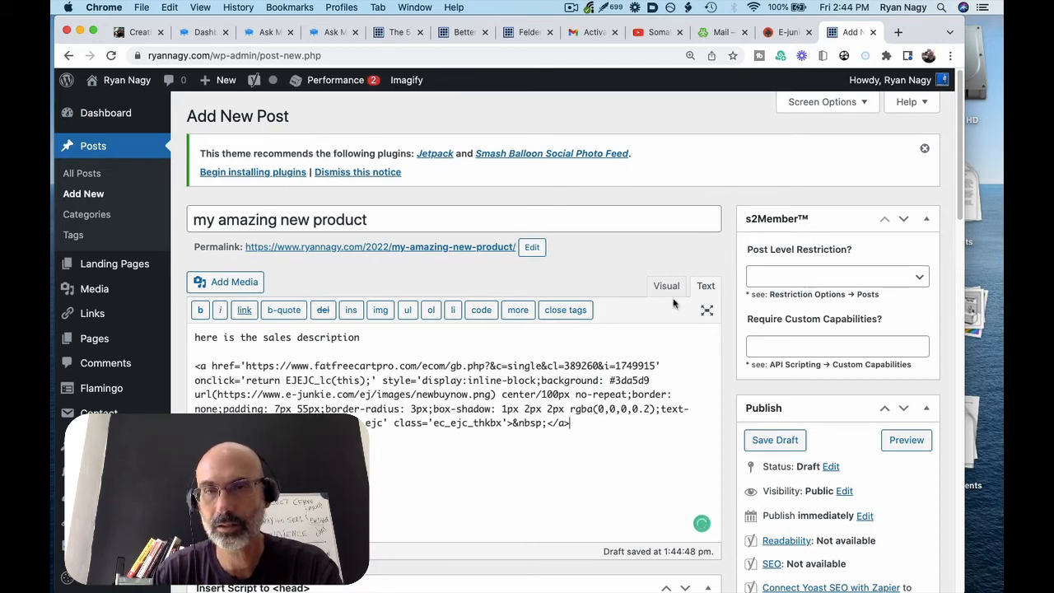
Recheck the E-junkie button code, then save the post as a draft
click(778, 38)
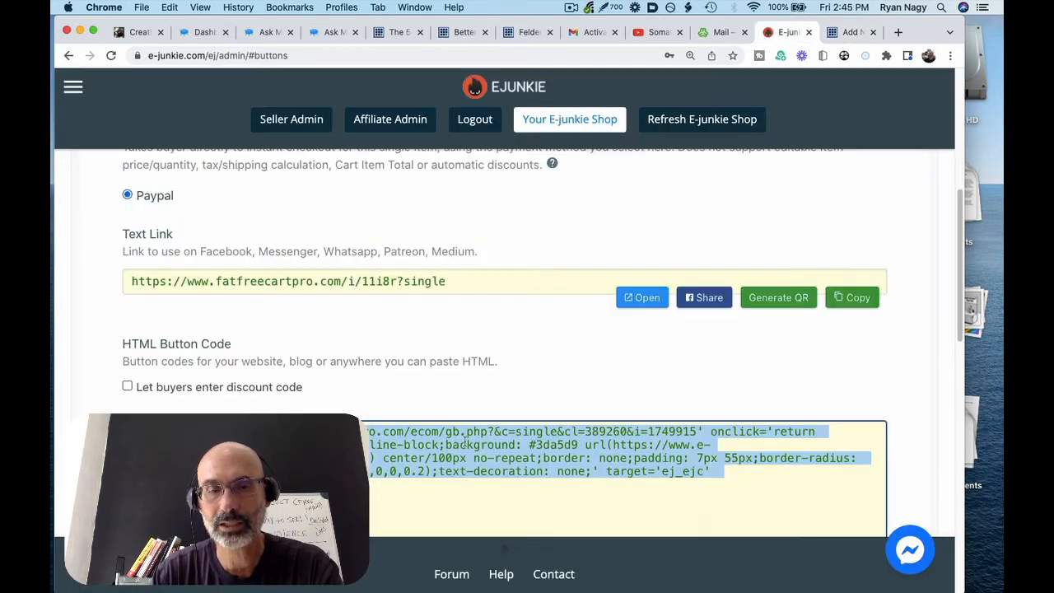
click(853, 32)
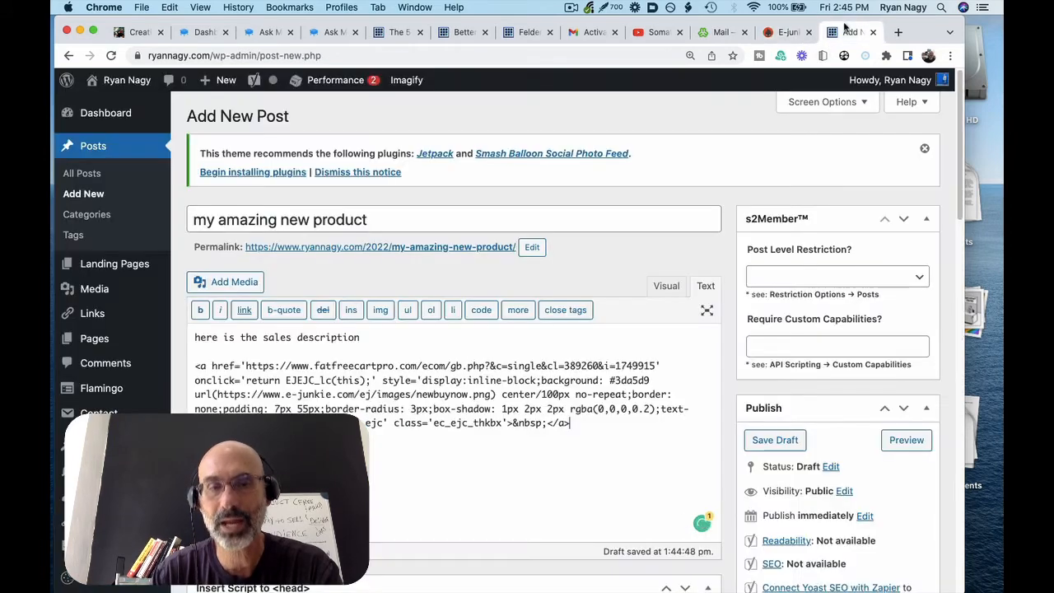
scroll(563, 425, down, 3)
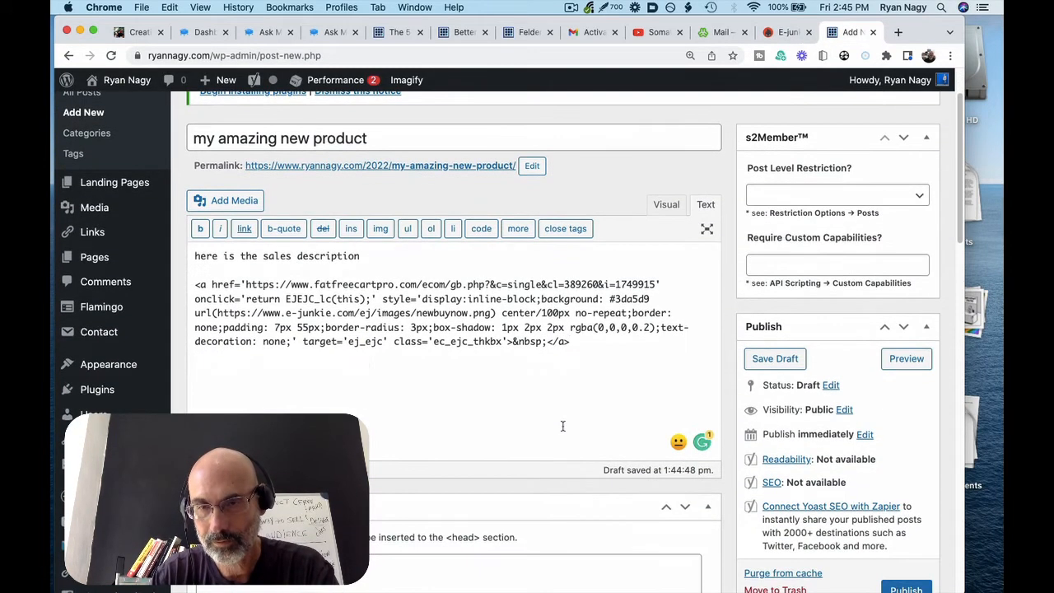
click(772, 360)
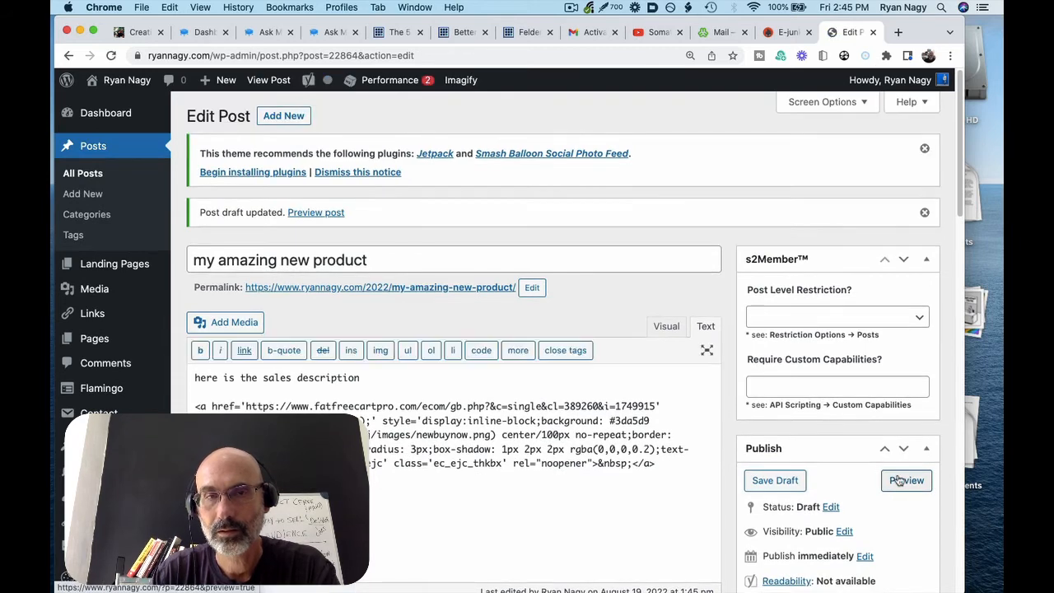
Preview the draft post and use its BUY NOW button to start the product checkout
click(900, 480)
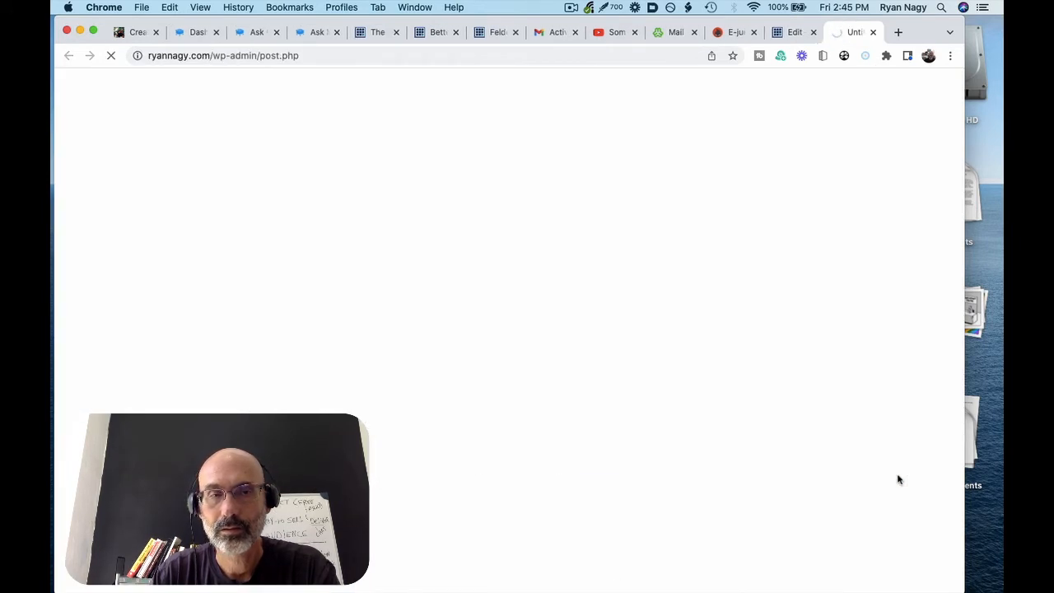
scroll(899, 480, down, 3)
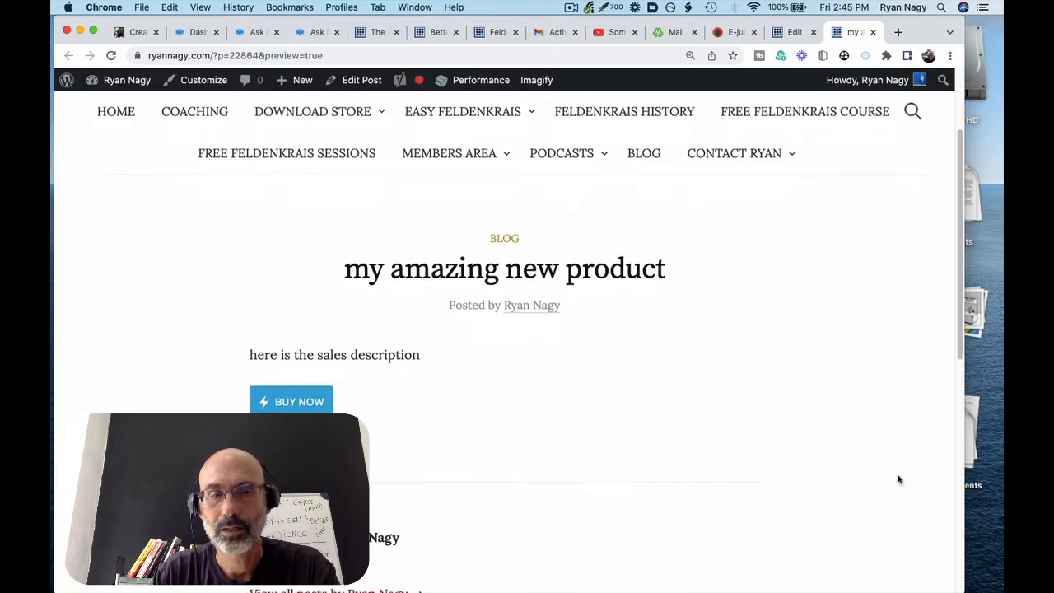
scroll(899, 480, down, 1)
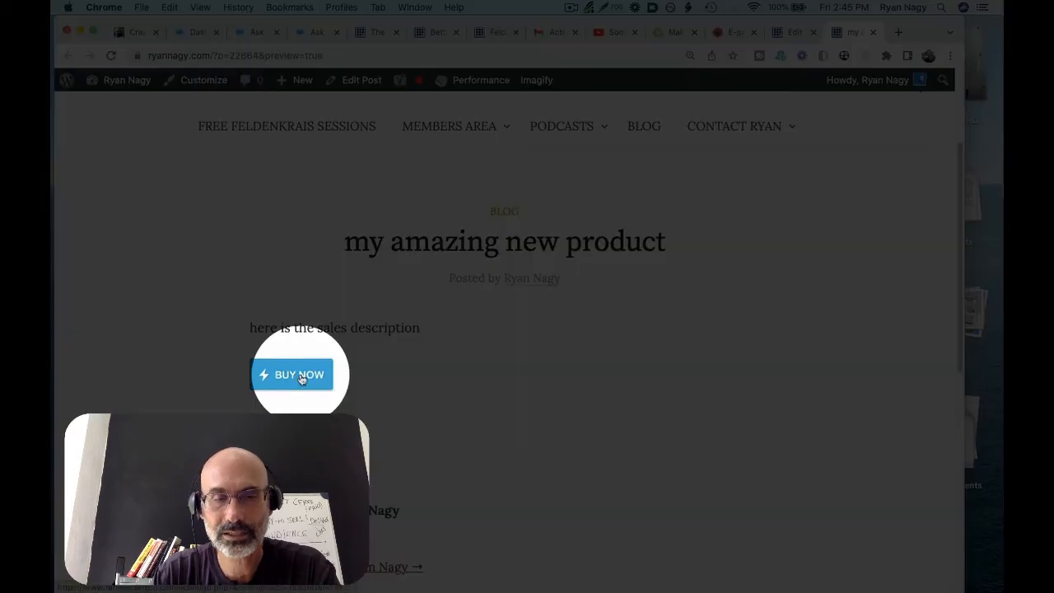
click(299, 375)
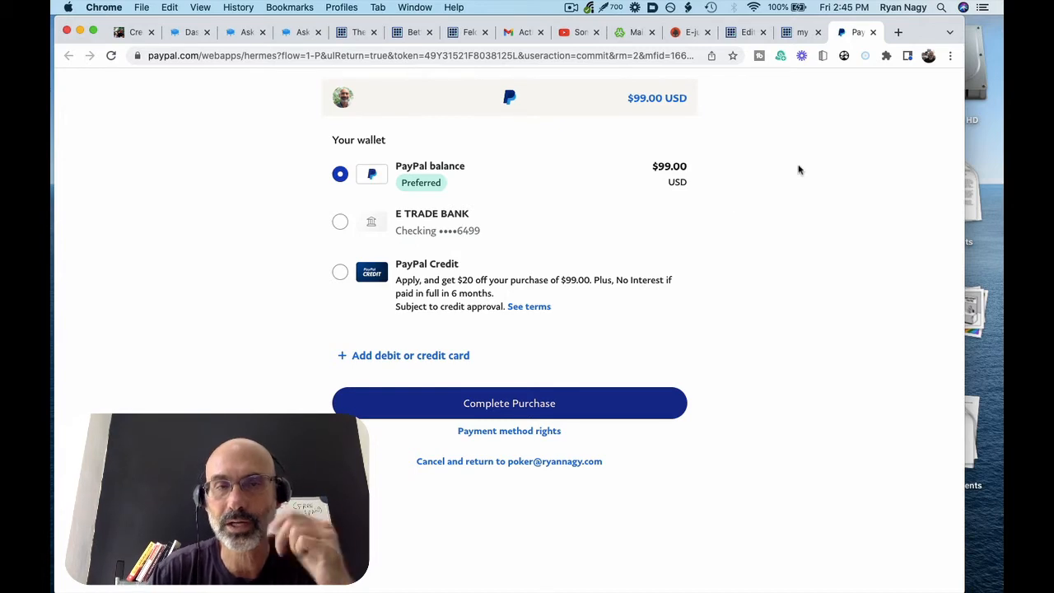
Close the $99.00 PayPal checkout tab without paying
click(873, 33)
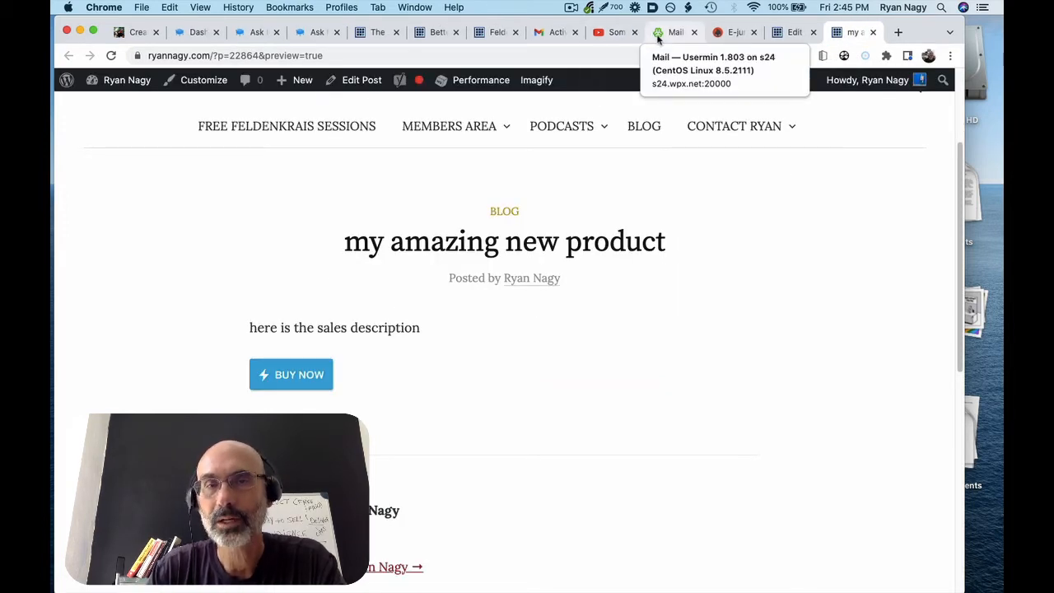
Load e-junkie.com in a new Chrome tab
click(732, 33)
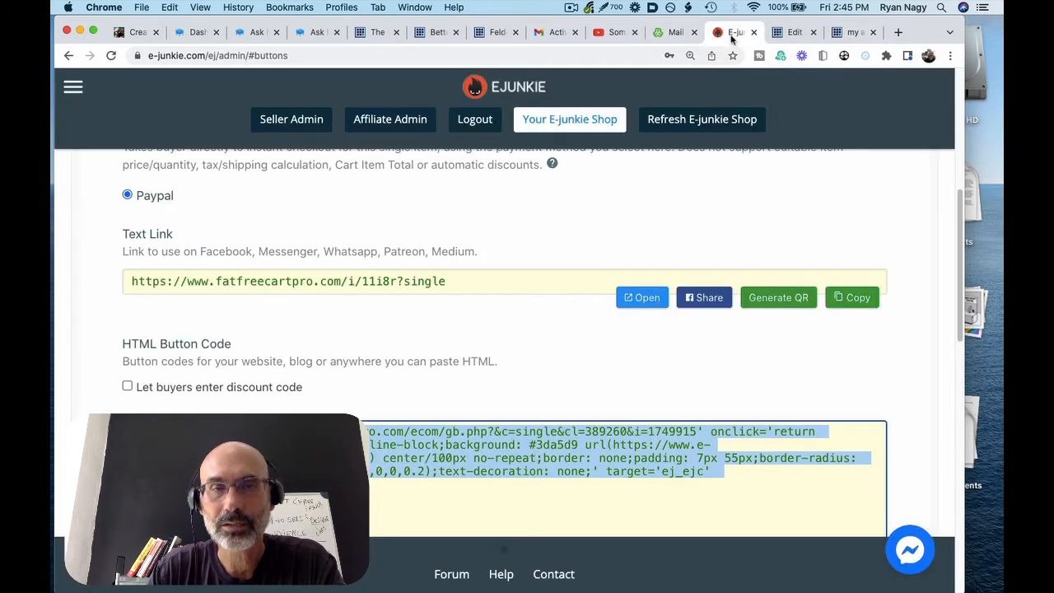
click(899, 32)
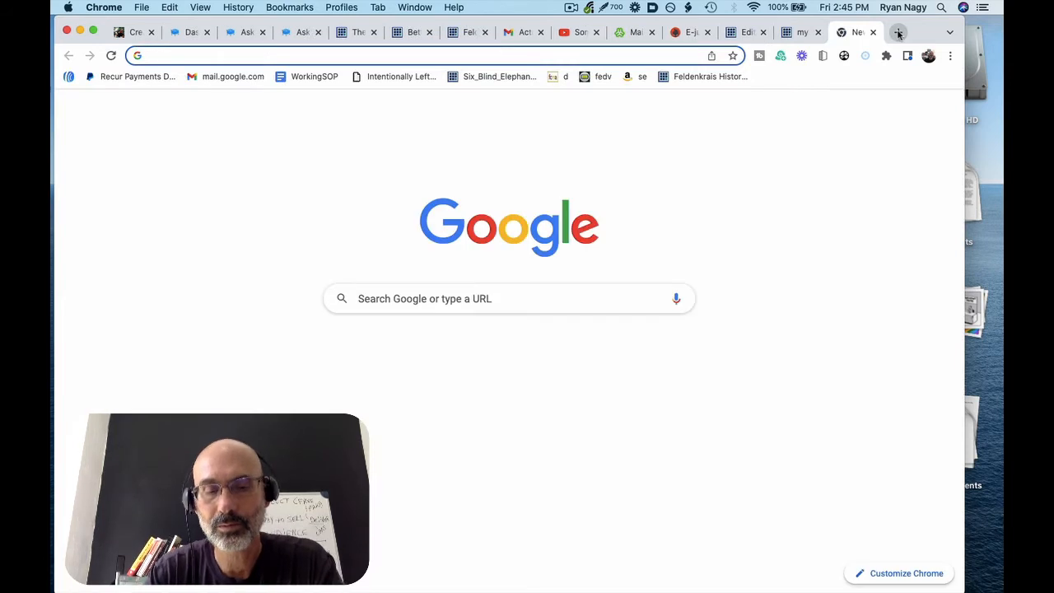
text(e-junki)
key(Return)
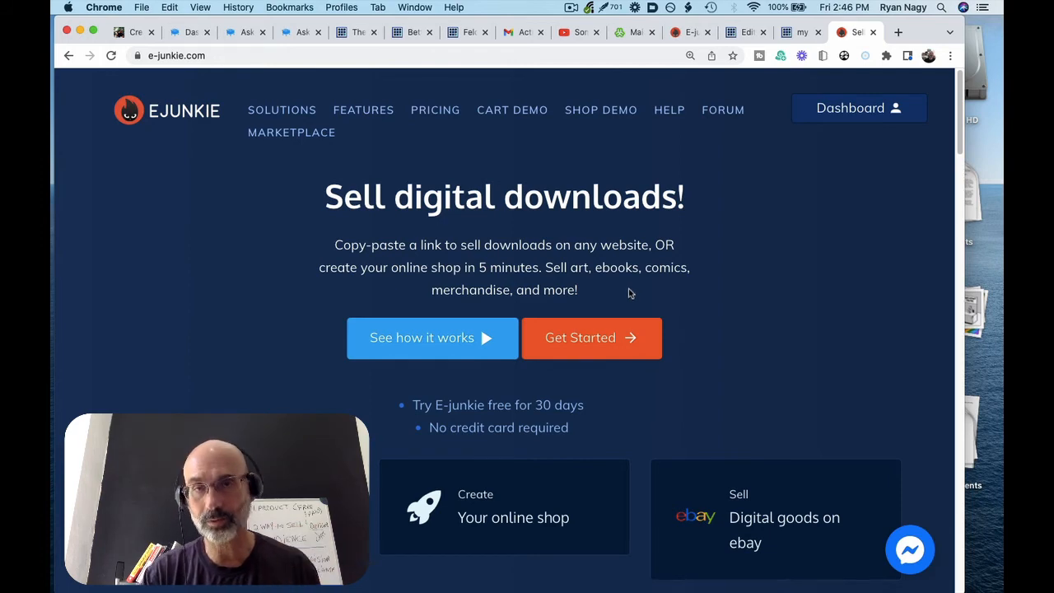
Reopen the test product's settings and tick Single File Download under Digital Delivery
click(688, 33)
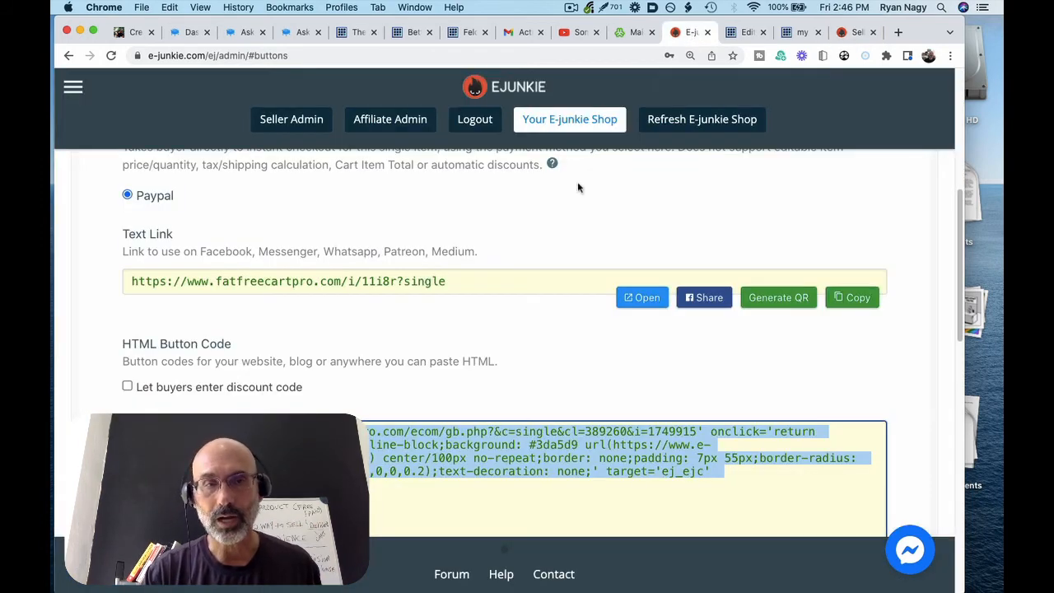
scroll(577, 188, up, 5)
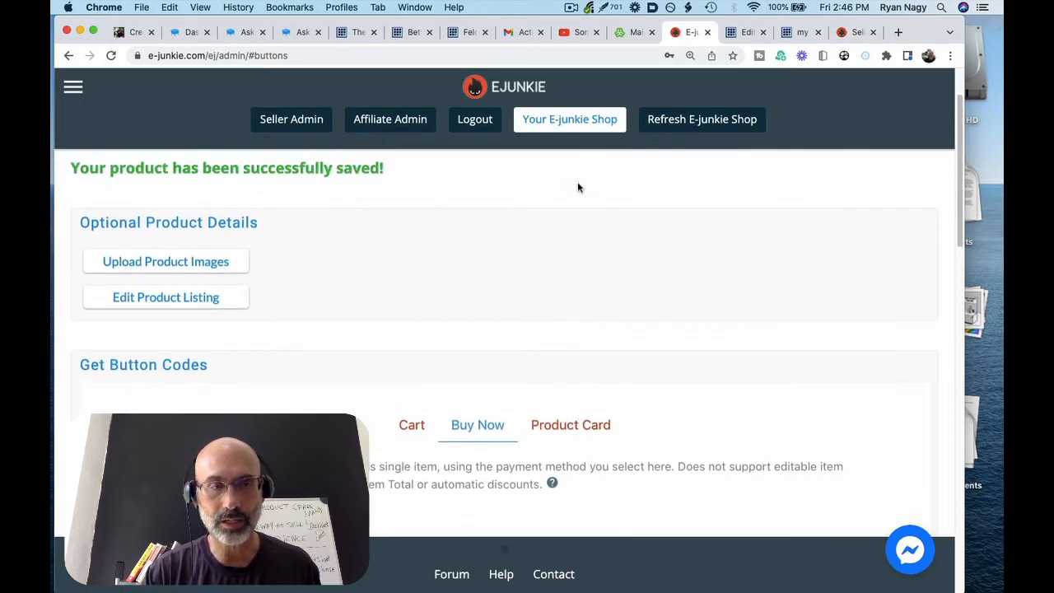
scroll(577, 188, up, 2)
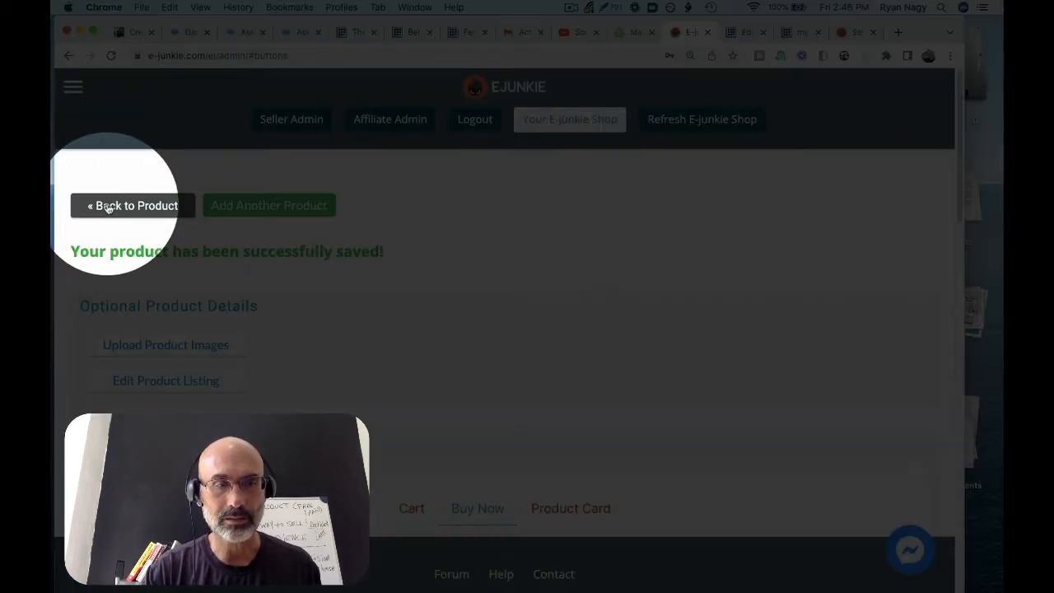
click(109, 206)
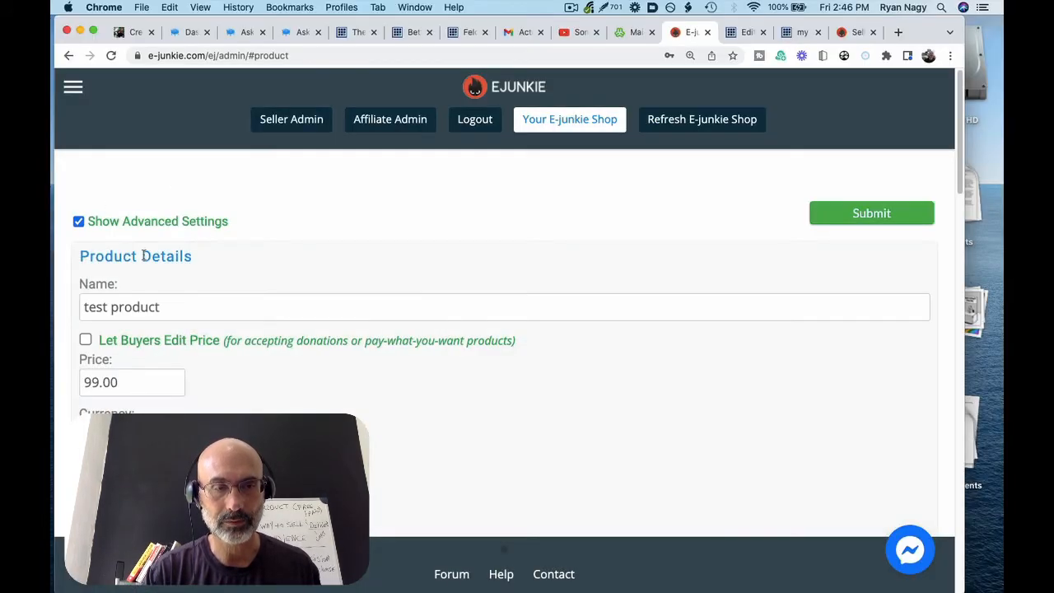
scroll(143, 250, down, 1)
scroll(142, 249, down, 5)
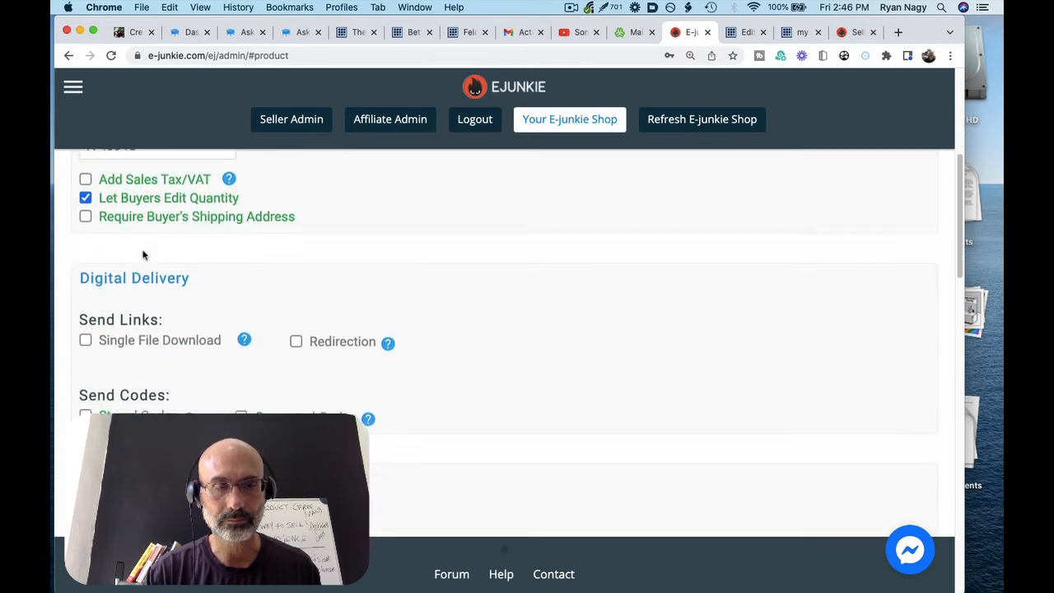
click(86, 323)
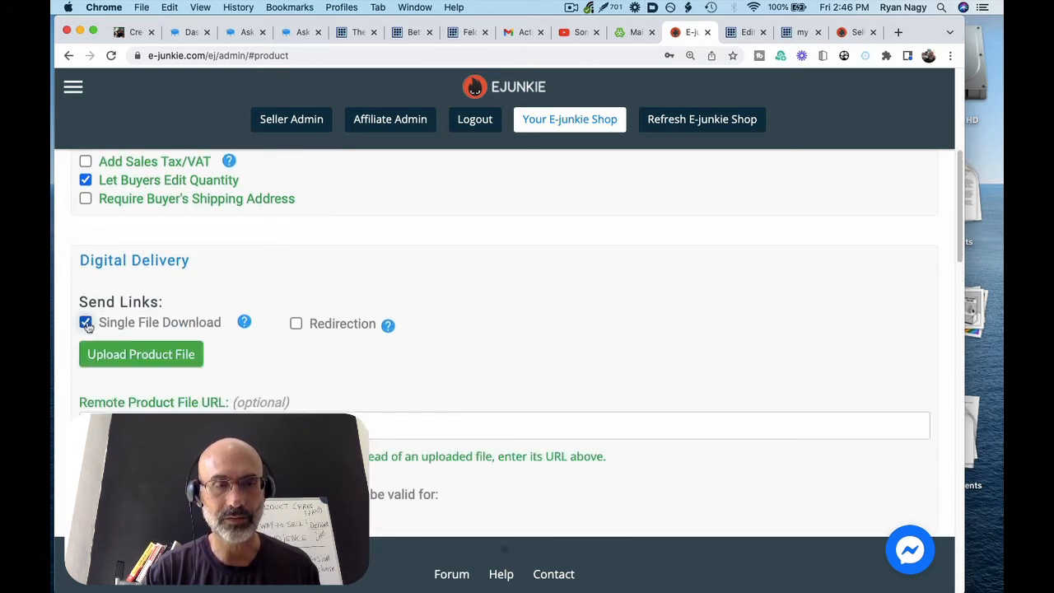
scroll(86, 329, down, 2)
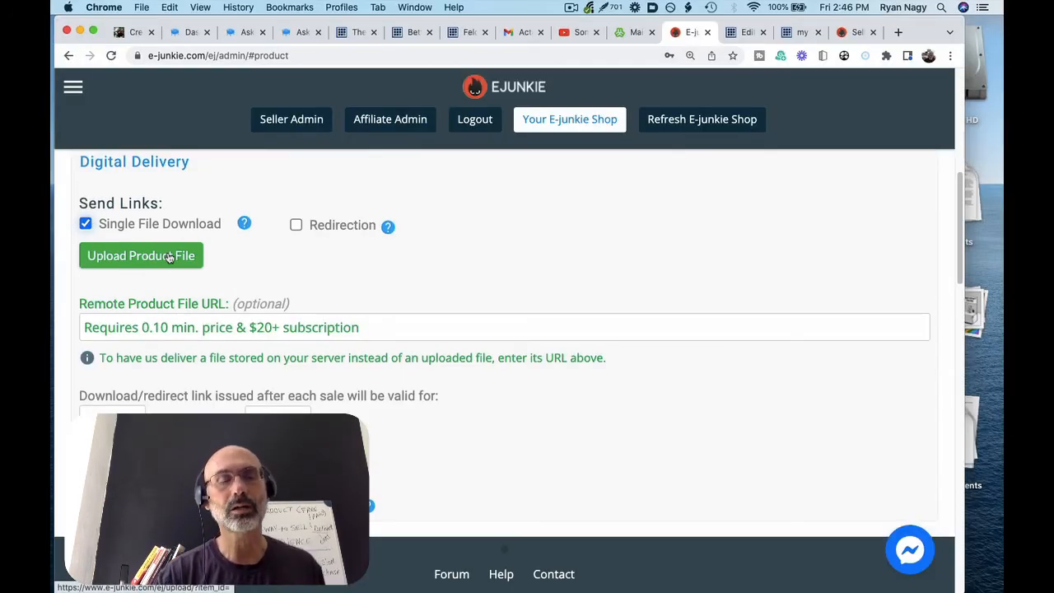
Upload 'Screen Shot 2022-08-18 at 11.13.36 AM.png' (0.13MB) as the product's download file
click(169, 256)
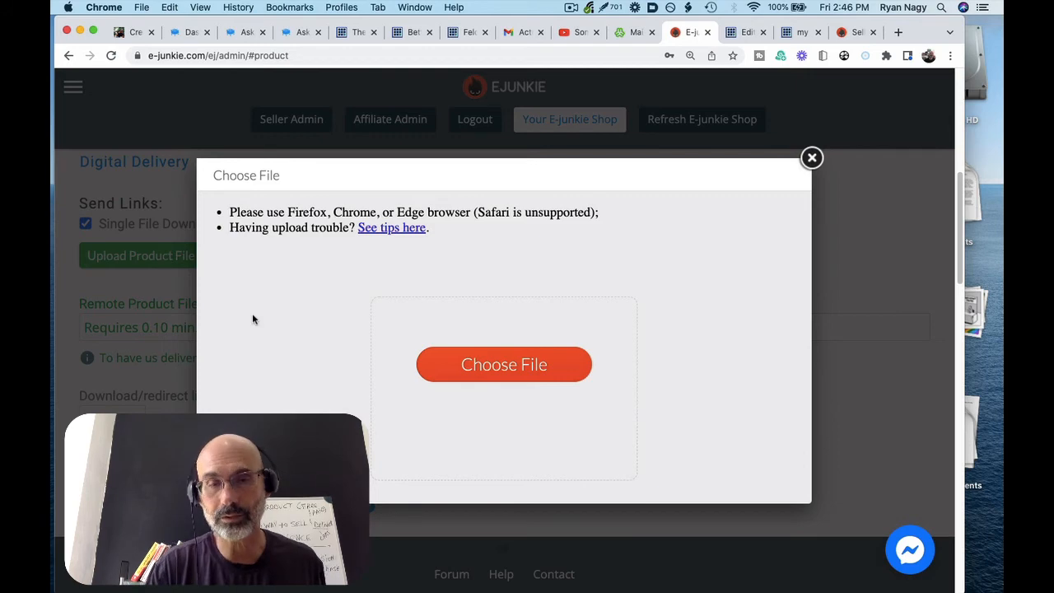
click(479, 368)
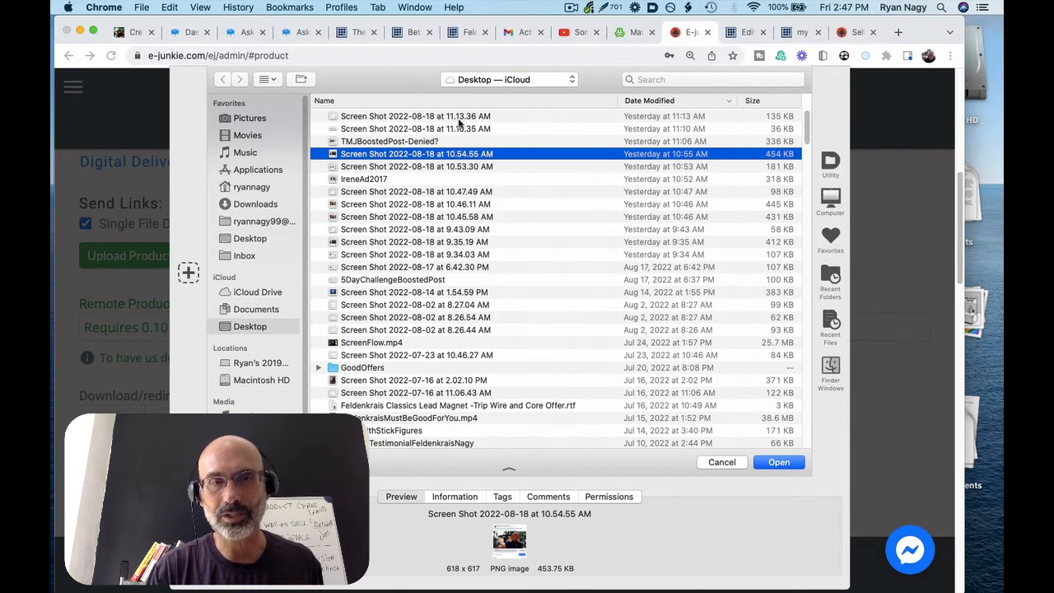
click(458, 119)
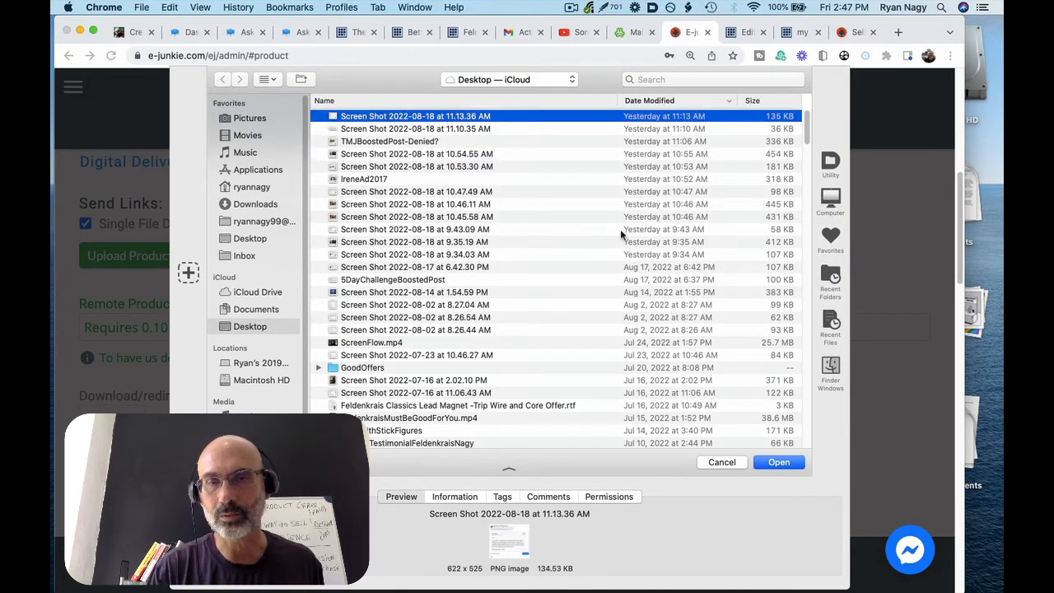
click(764, 462)
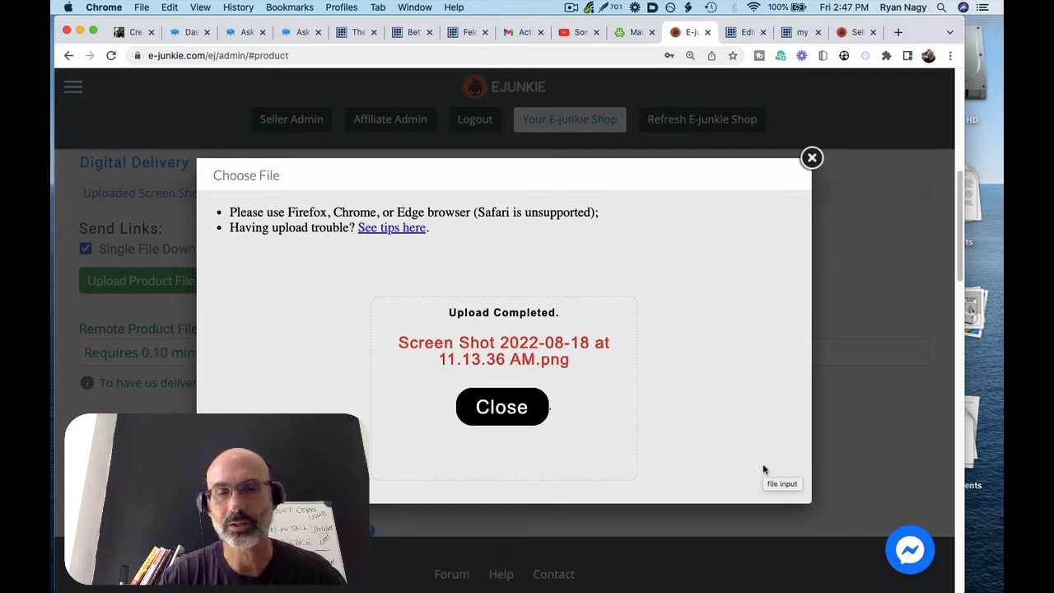
click(535, 409)
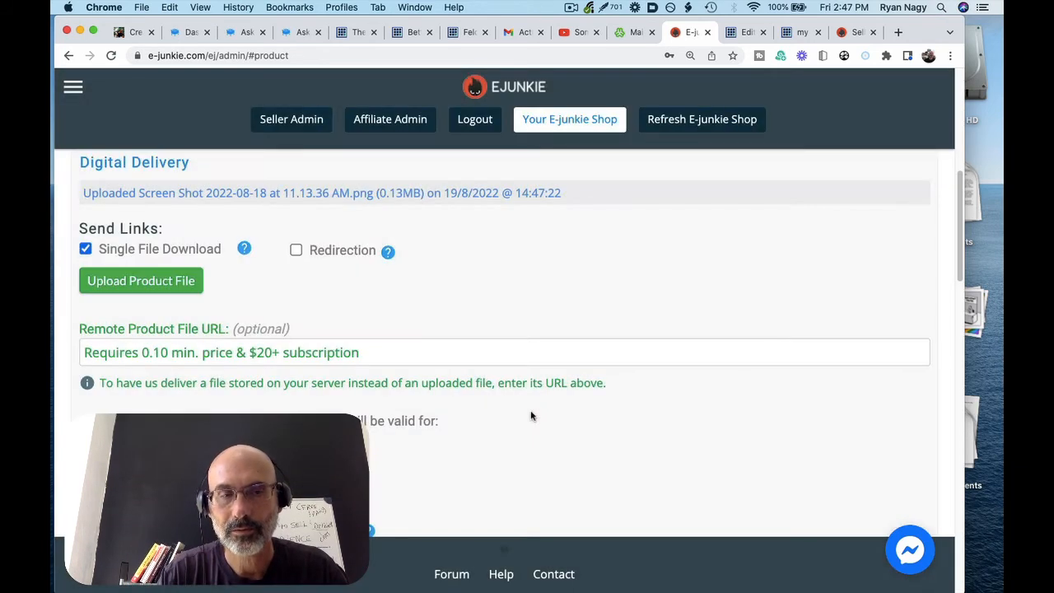
Submit the updated test product, close the Congrats modal, and return to the post preview
scroll(531, 416, down, 20)
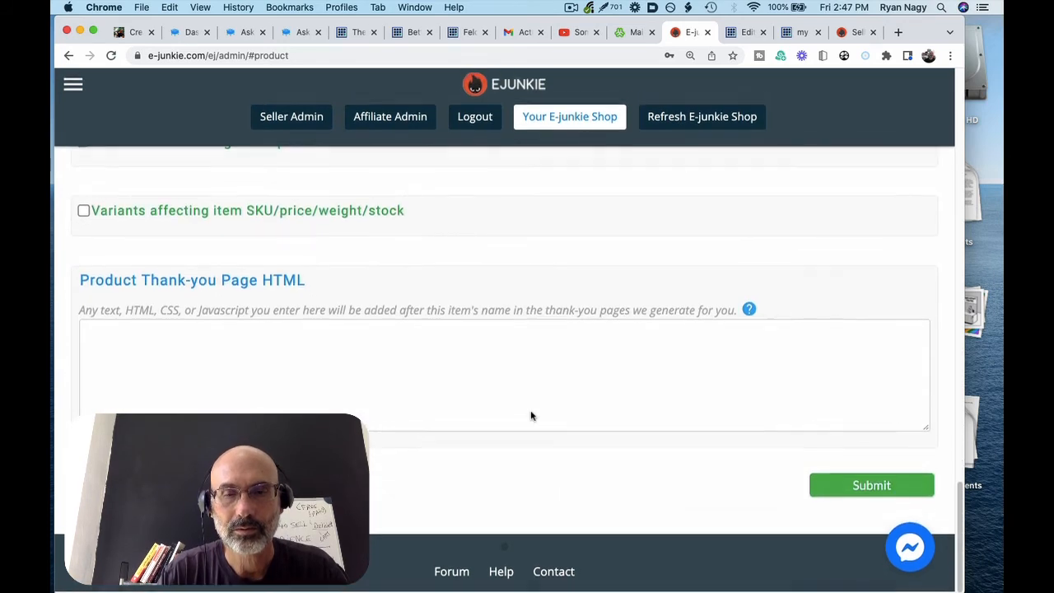
click(842, 486)
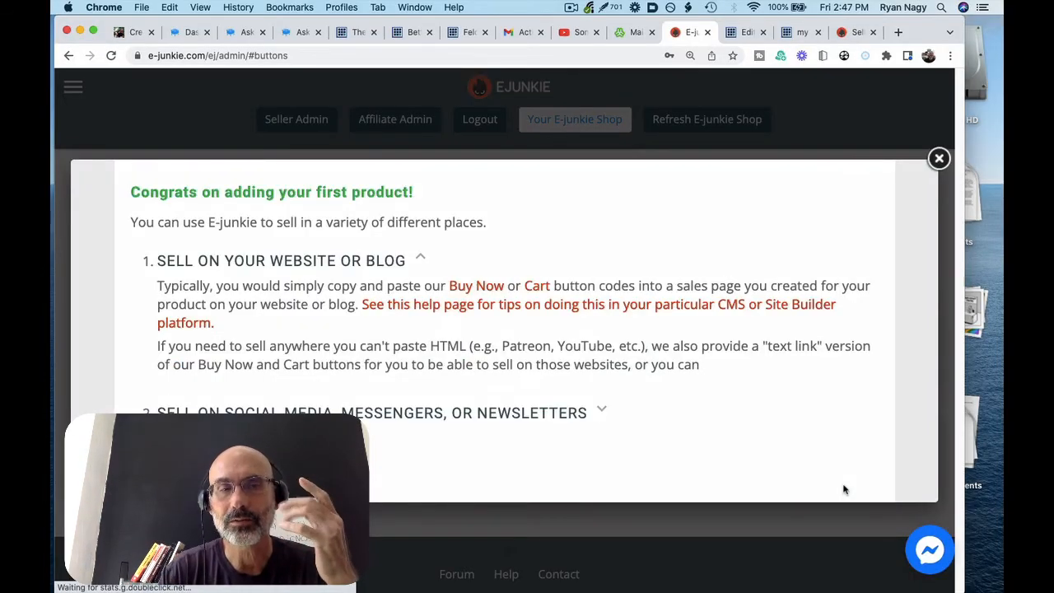
click(939, 157)
click(791, 32)
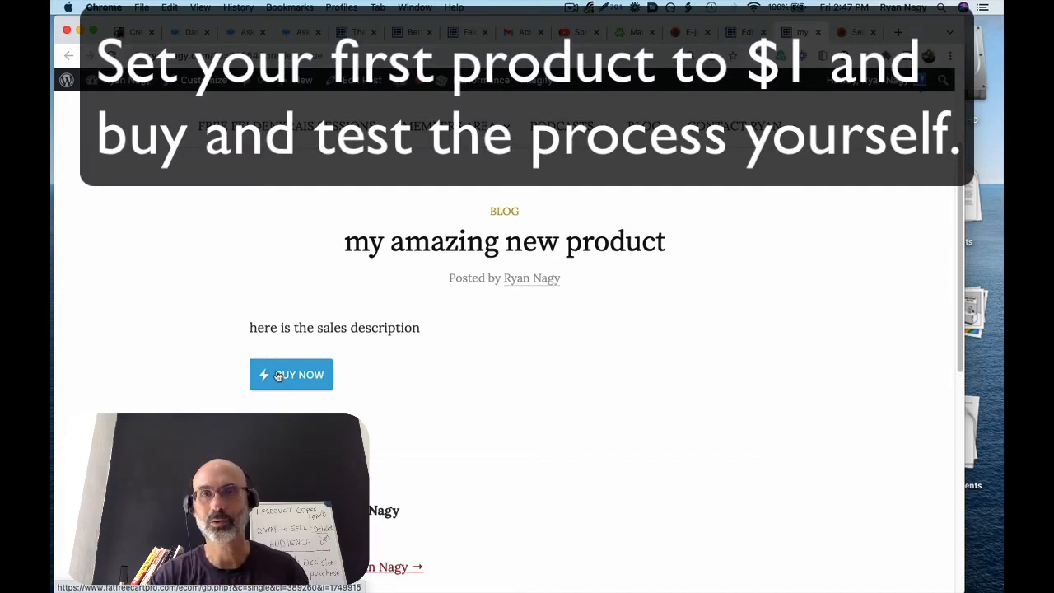
Switch back to the E-junkie 'Sell digital downloads!' homepage tab, leaving the post preview
click(852, 32)
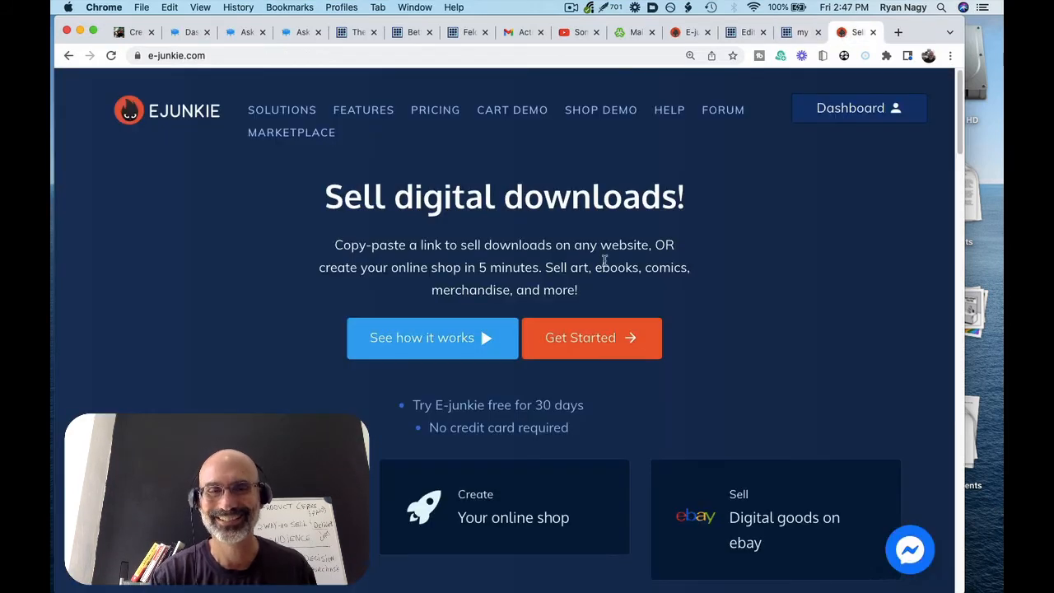